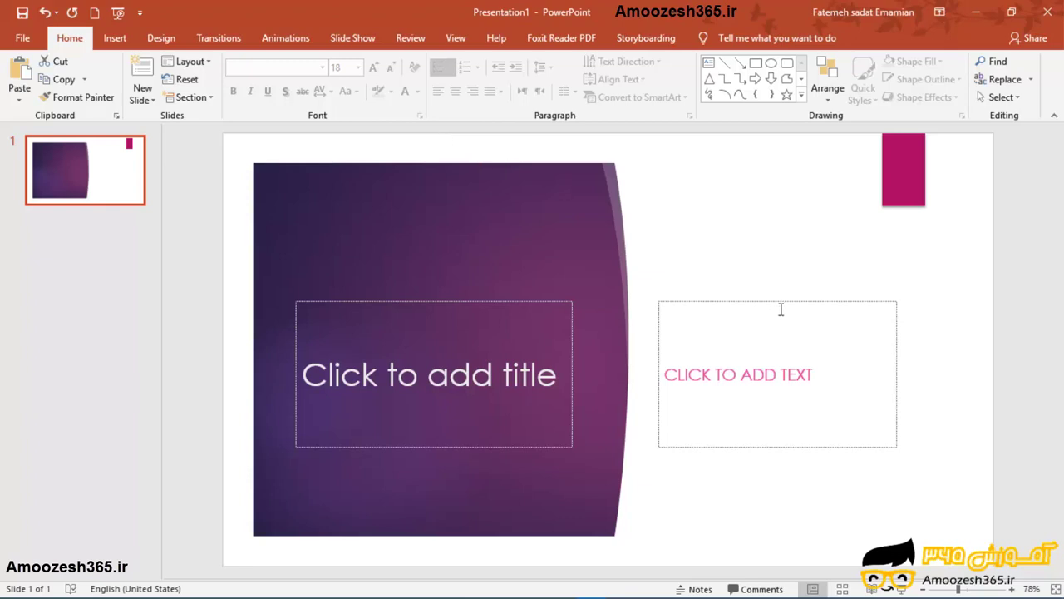
# Select the right-hand text placeholder, leave the bullet style unchanged, and start editing inside it
pyautogui.click(708, 300)
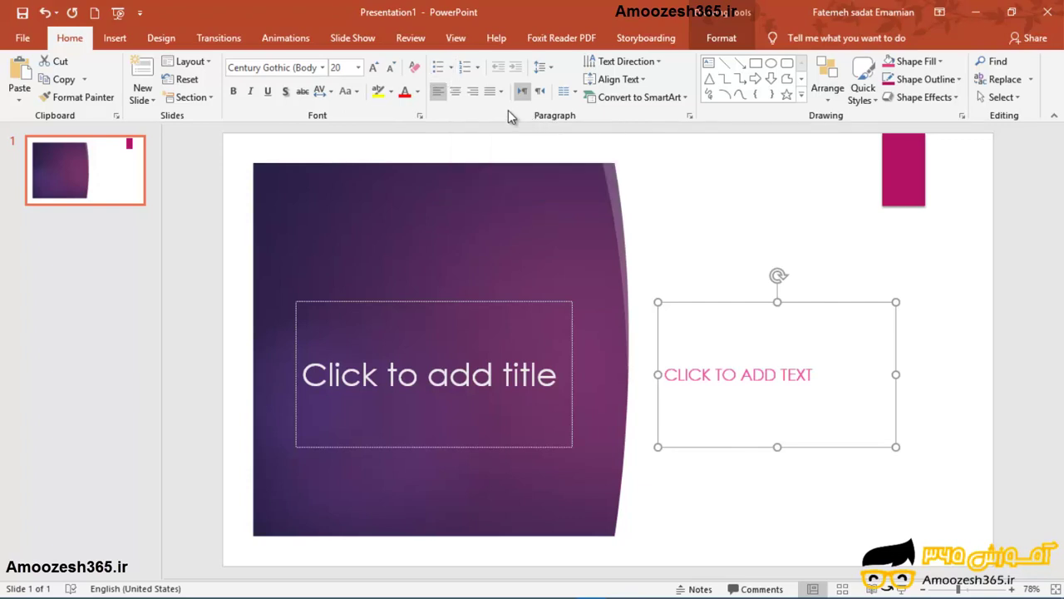
pyautogui.click(453, 69)
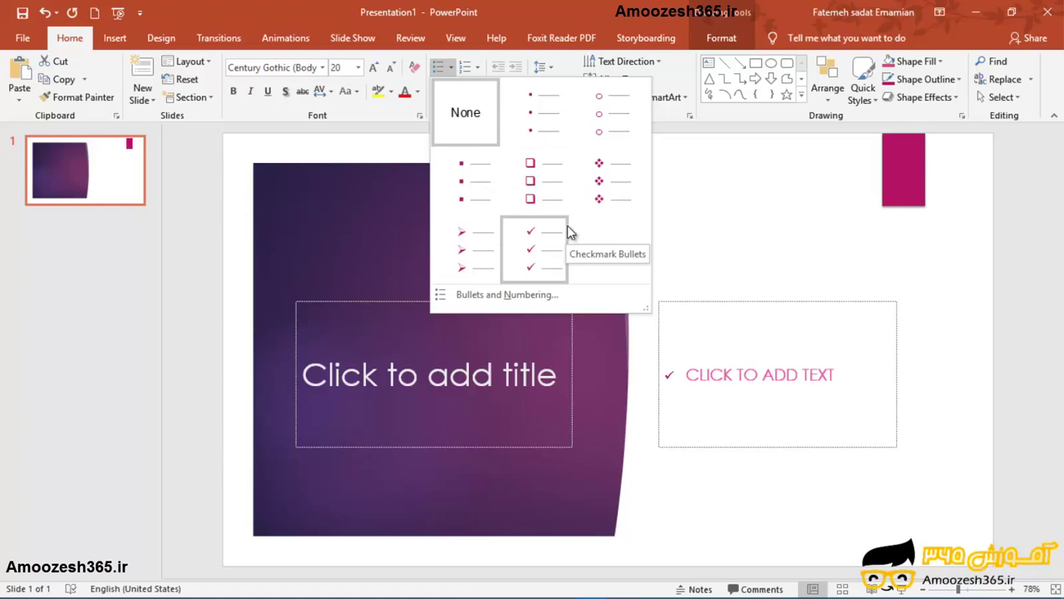
pyautogui.click(703, 316)
pyautogui.click(699, 311)
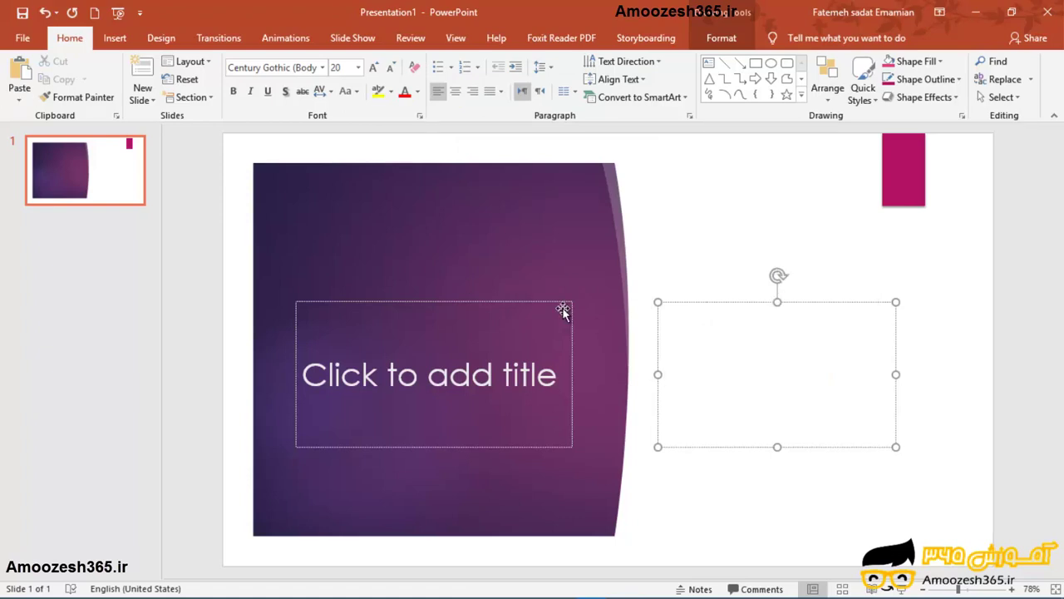
# Paste the affiliation text into the box and delete its last two paragraphs
pyautogui.click(704, 380)
pyautogui.hotkey('ctrl', 'v')
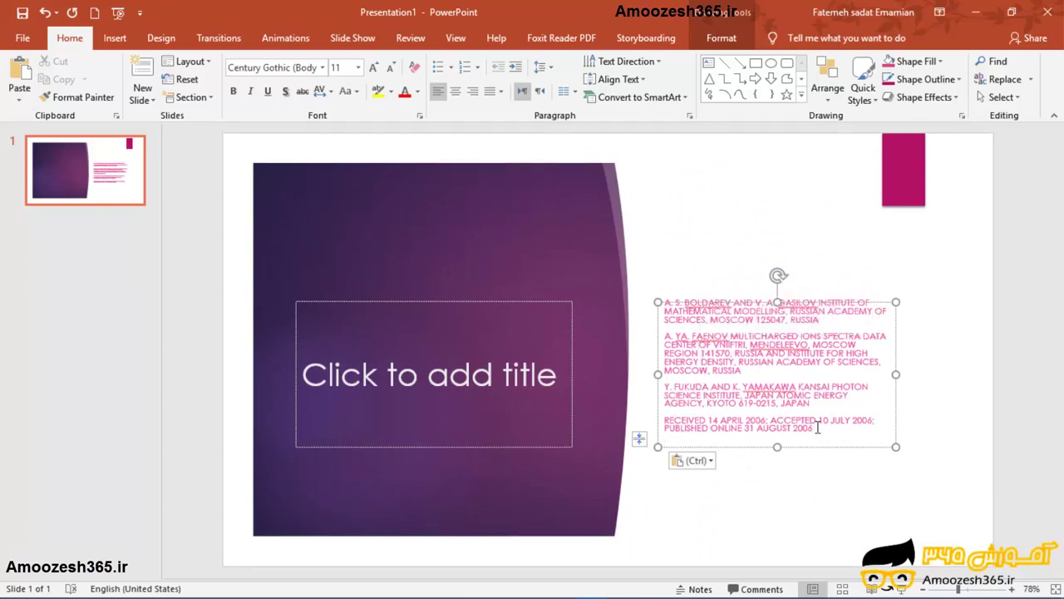
pyautogui.moveTo(815, 428)
pyautogui.mouseDown()
pyautogui.moveTo(669, 408)
pyautogui.moveTo(663, 389)
pyautogui.mouseUp()
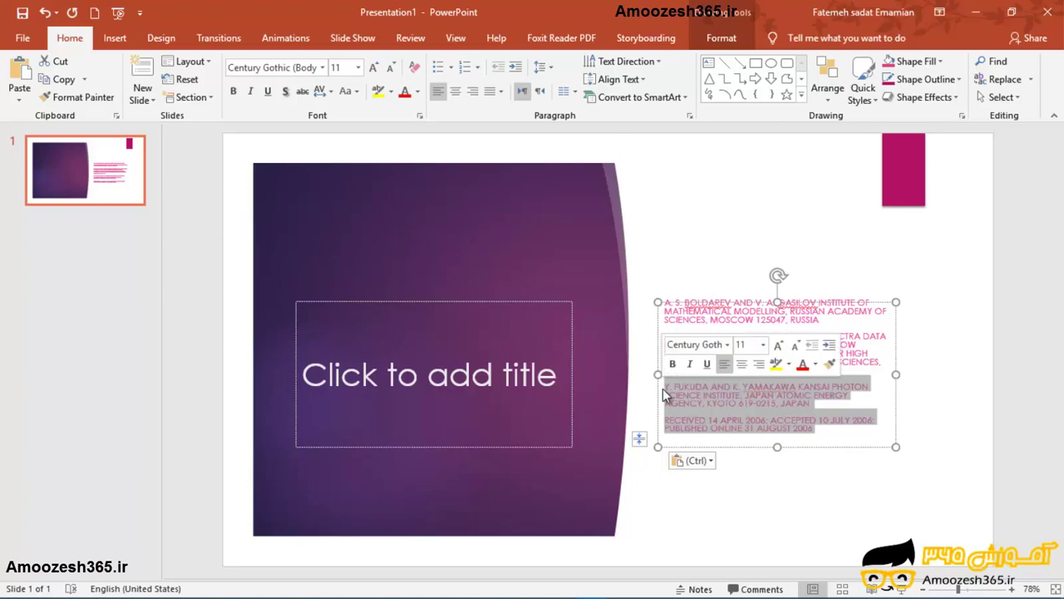
pyautogui.press('Delete')
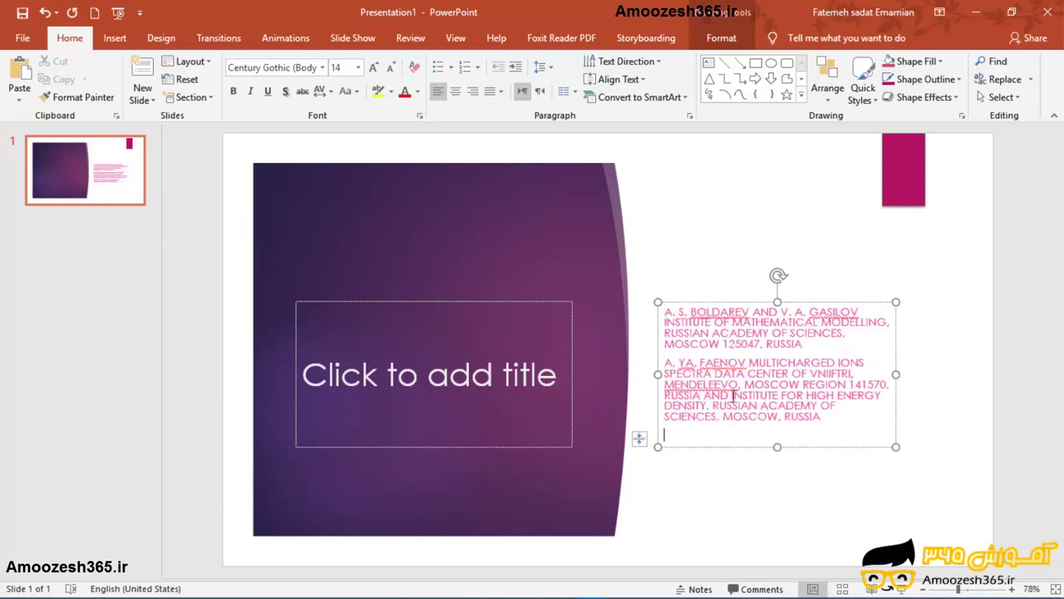
# Justify all the text in the box to full width
pyautogui.rightClick(733, 396)
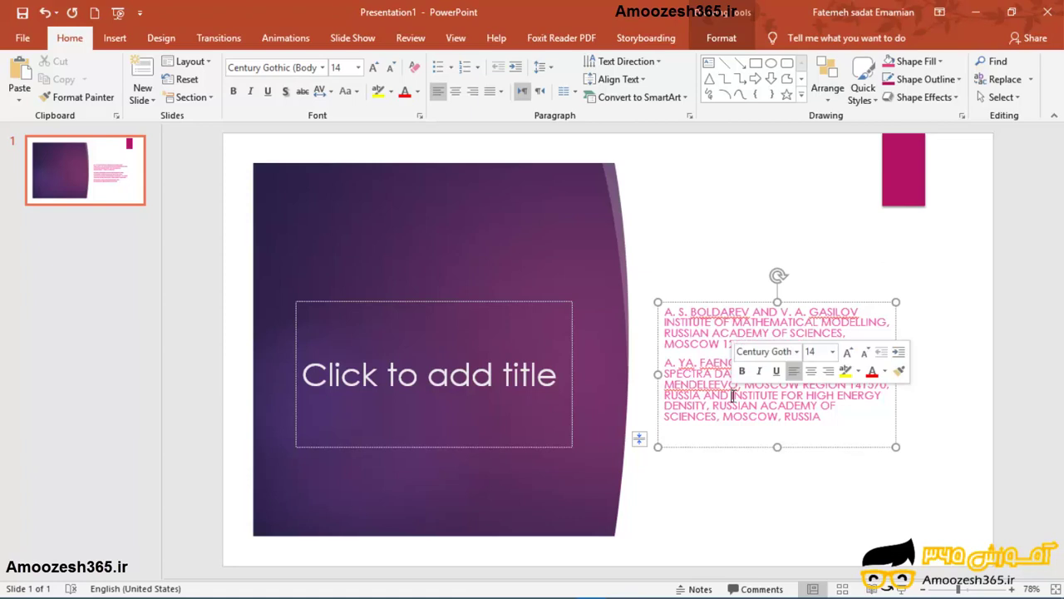
pyautogui.hotkey('ctrl', 'a')
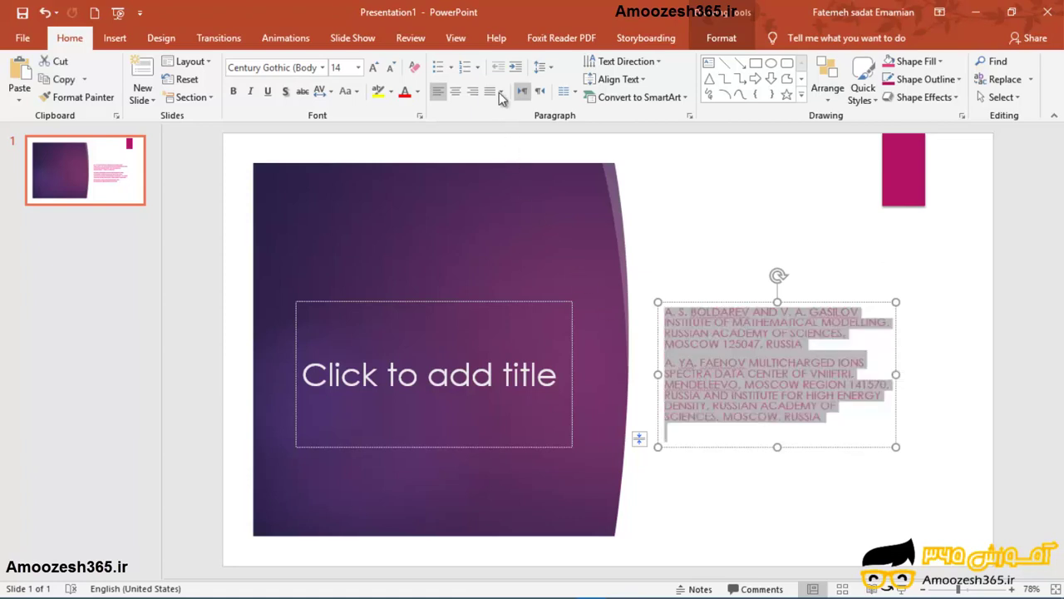
pyautogui.click(500, 92)
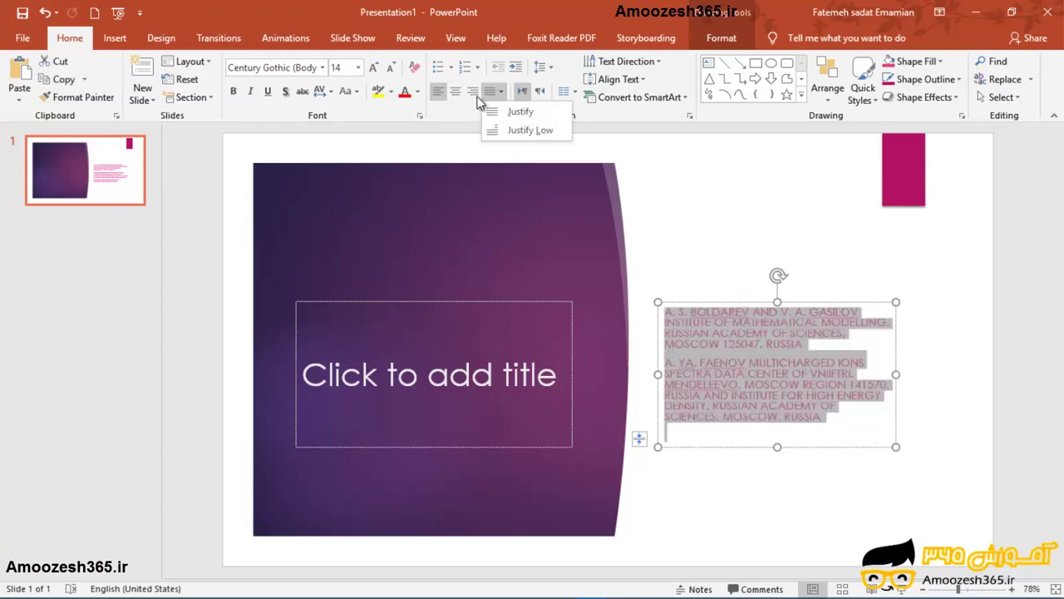
pyautogui.click(516, 111)
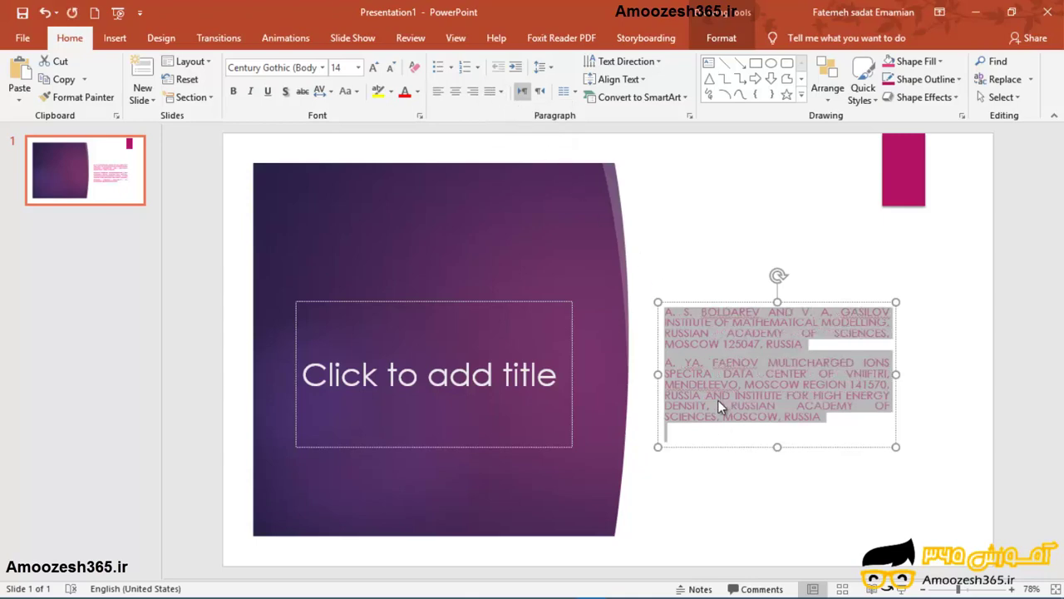
pyautogui.click(696, 301)
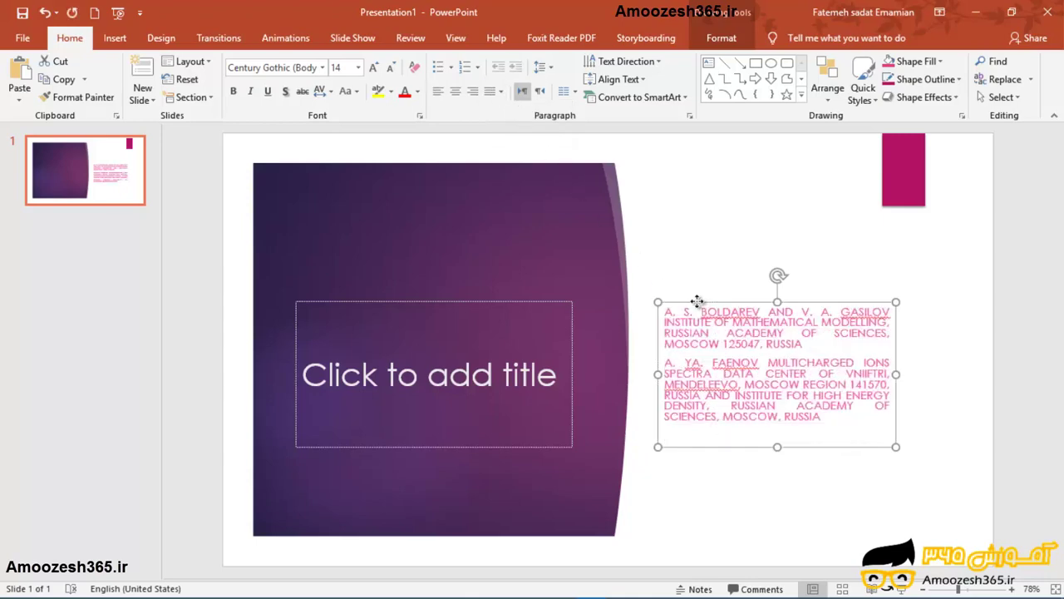
# Apply Star Bullets to both paragraphs and colour the bullets dark blue
pyautogui.click(452, 69)
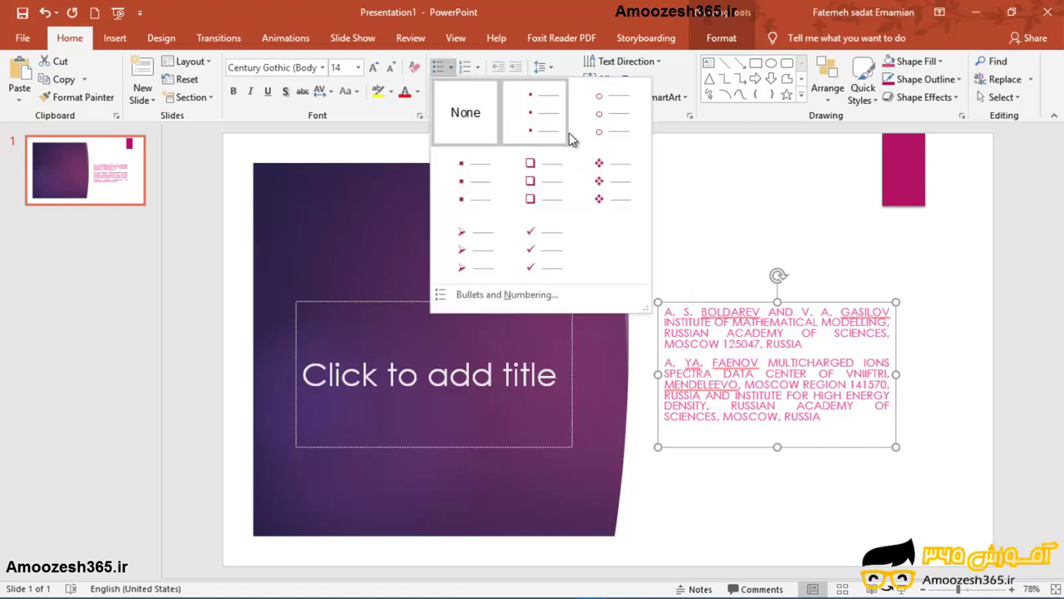
pyautogui.click(604, 206)
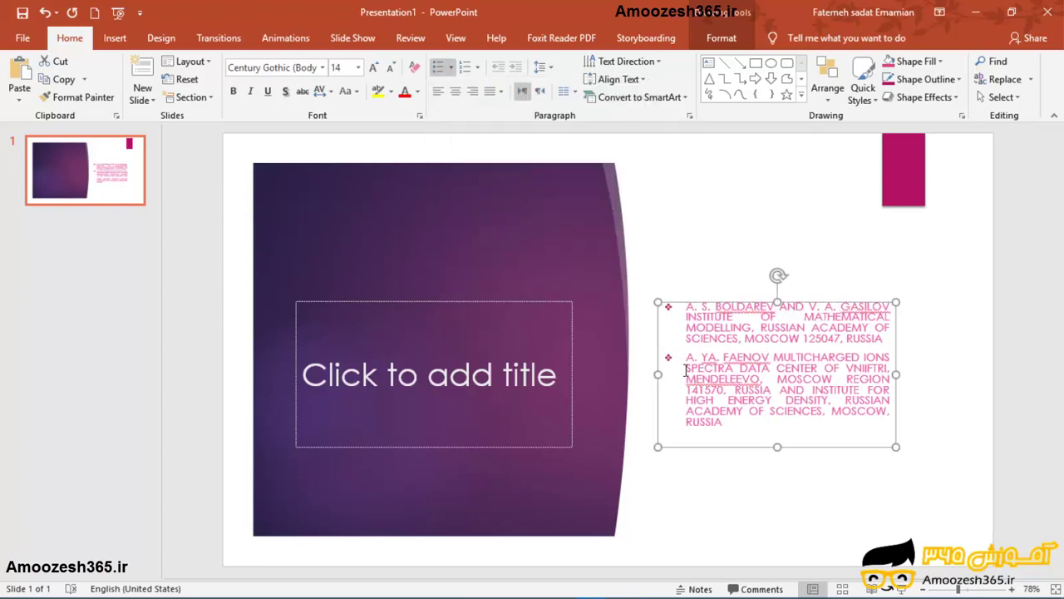
pyautogui.click(451, 67)
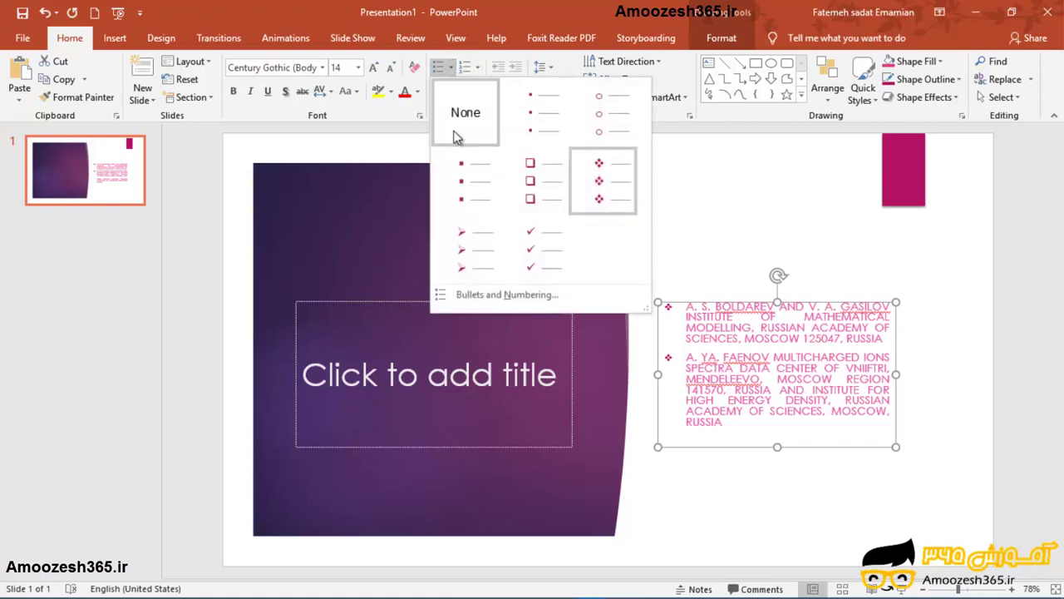
pyautogui.click(471, 296)
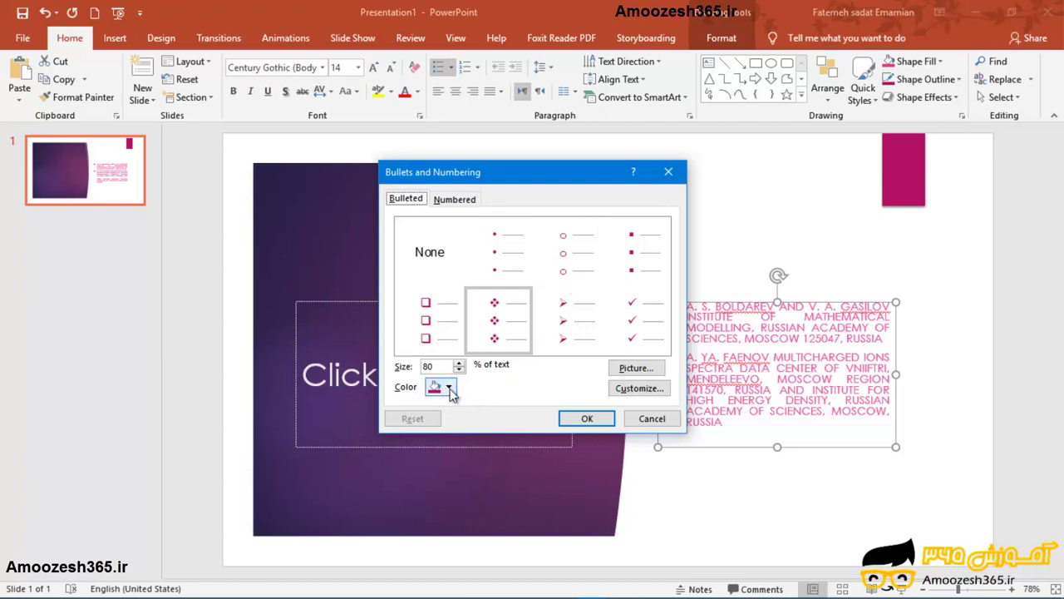
pyautogui.click(450, 389)
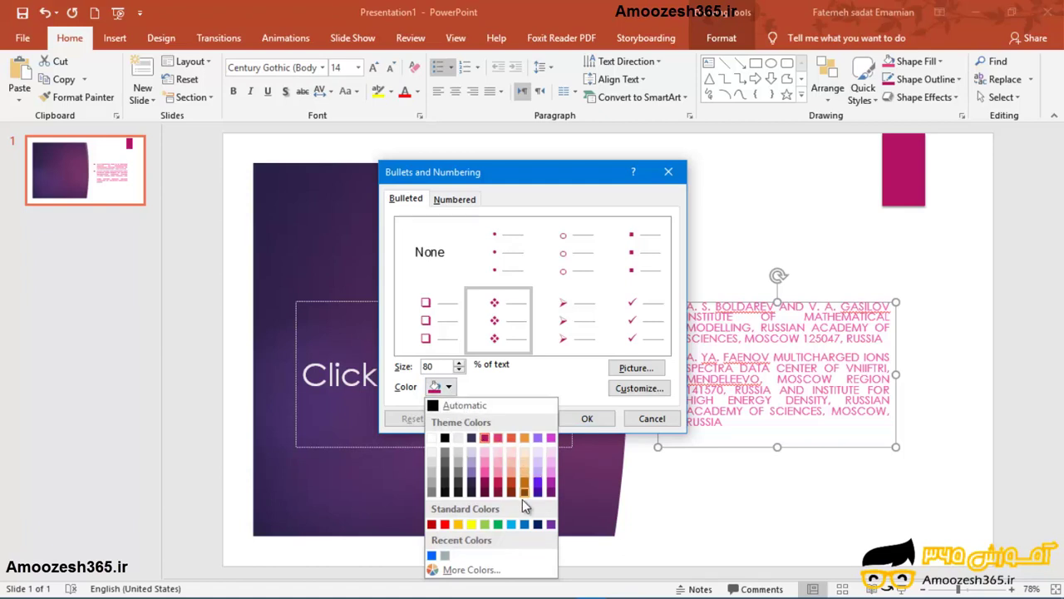
pyautogui.click(538, 524)
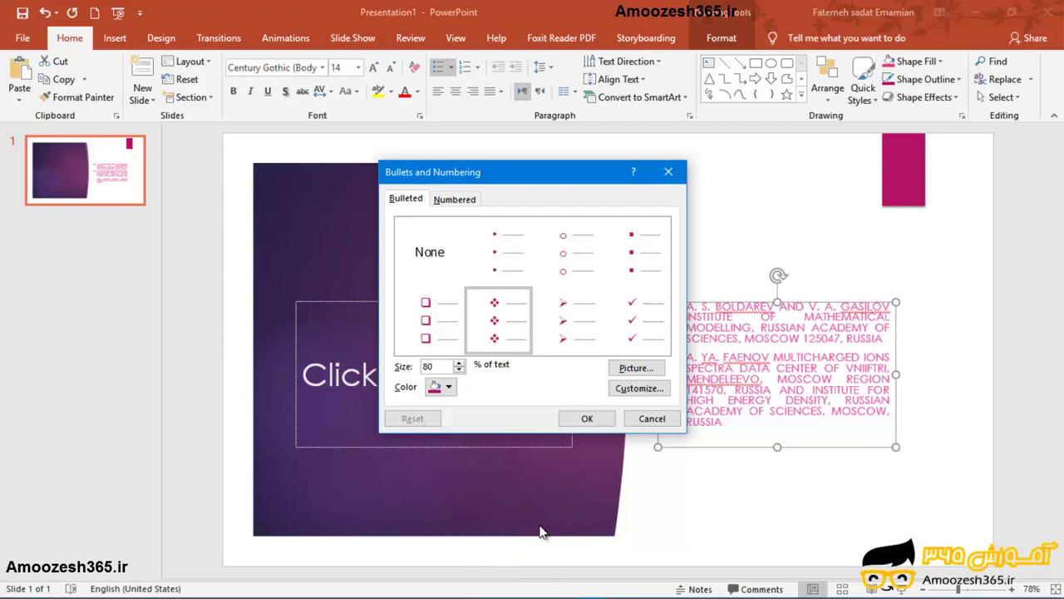
pyautogui.click(575, 419)
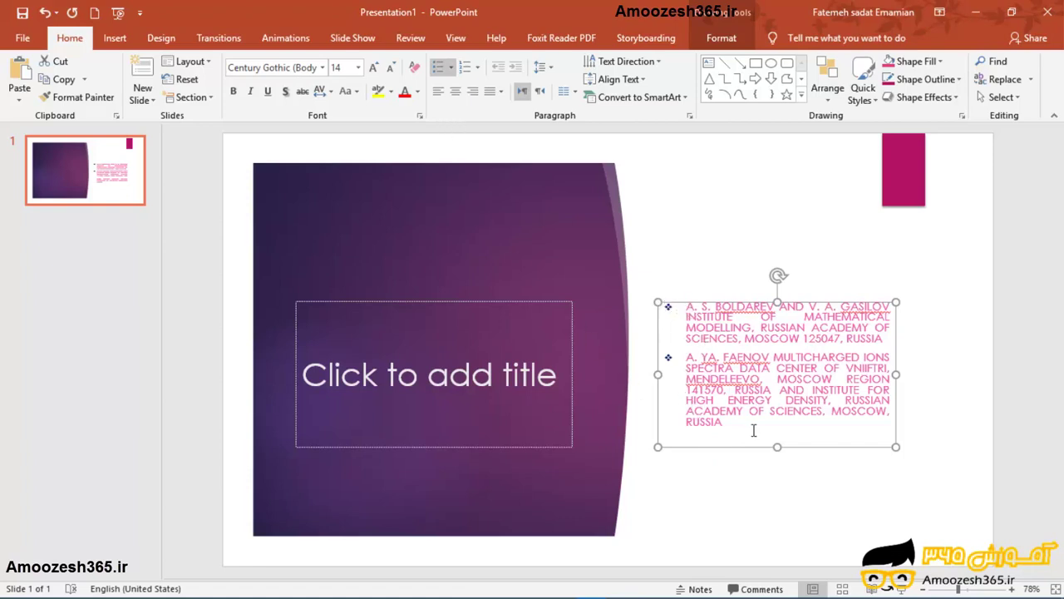
# Replace the star bullets with the Eighth Note (266A) symbol from the Symbol dialog
pyautogui.click(450, 66)
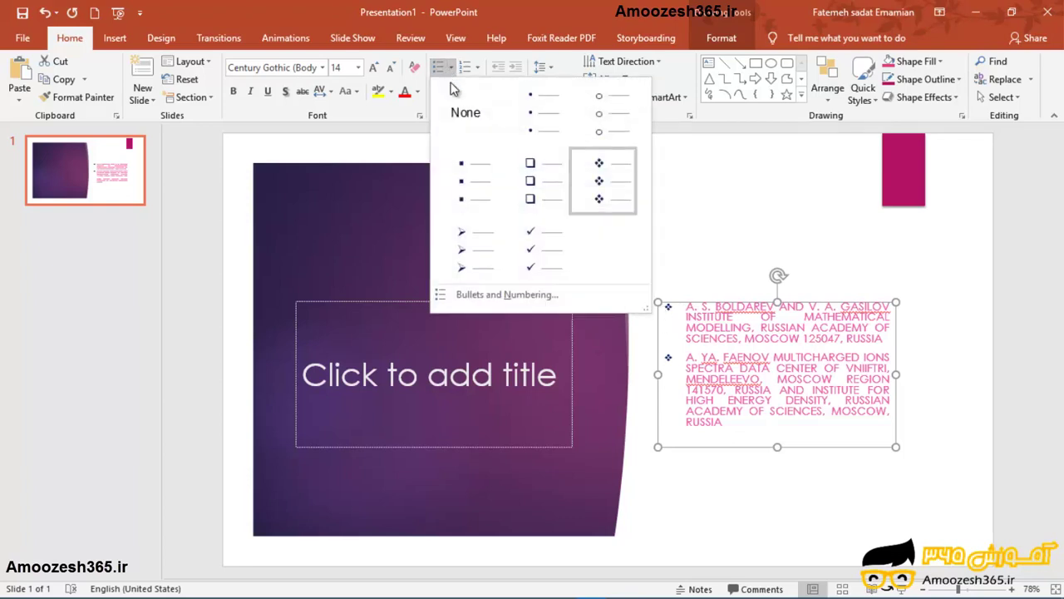
pyautogui.click(531, 299)
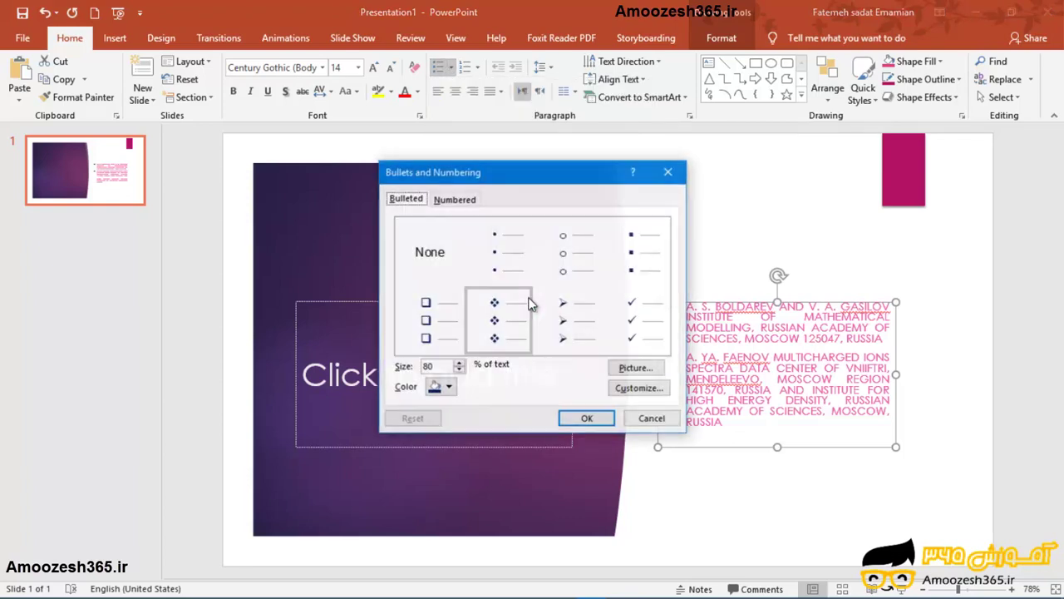
pyautogui.click(637, 388)
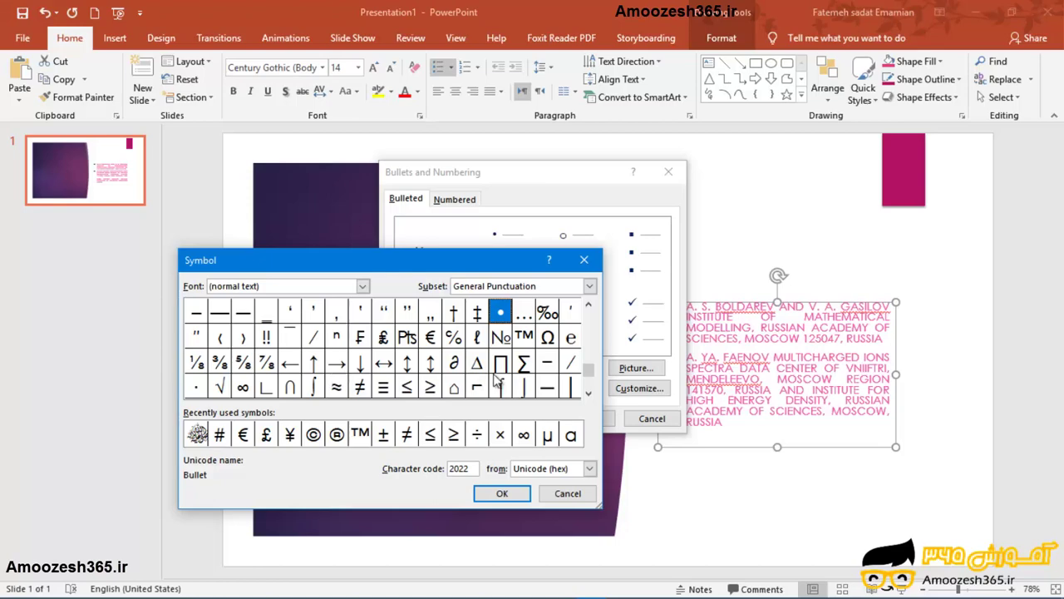
pyautogui.moveTo(594, 372); pyautogui.dragTo(591, 389)
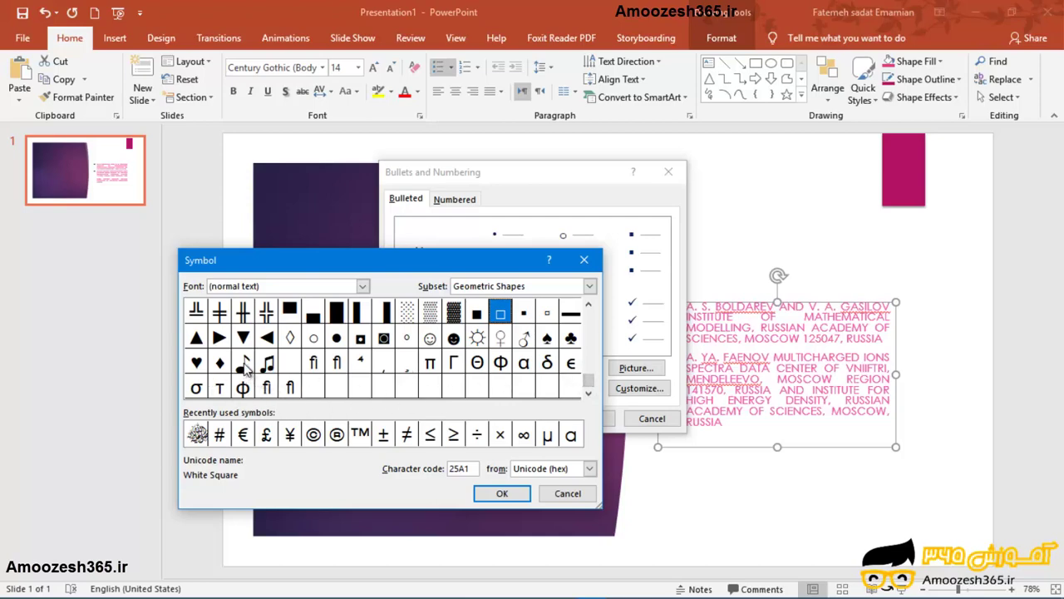
pyautogui.click(243, 363)
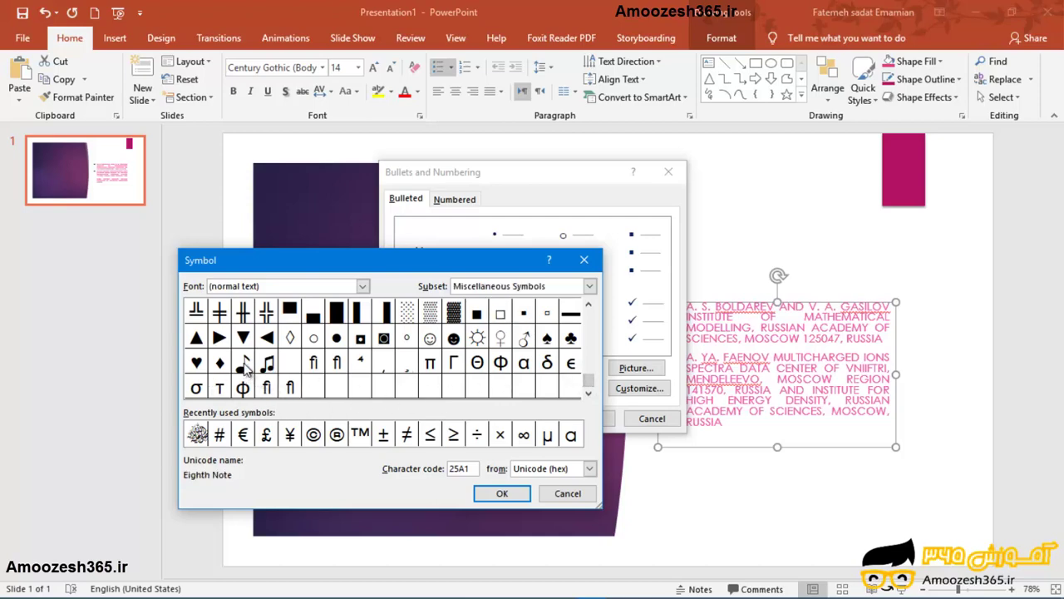
pyautogui.click(492, 494)
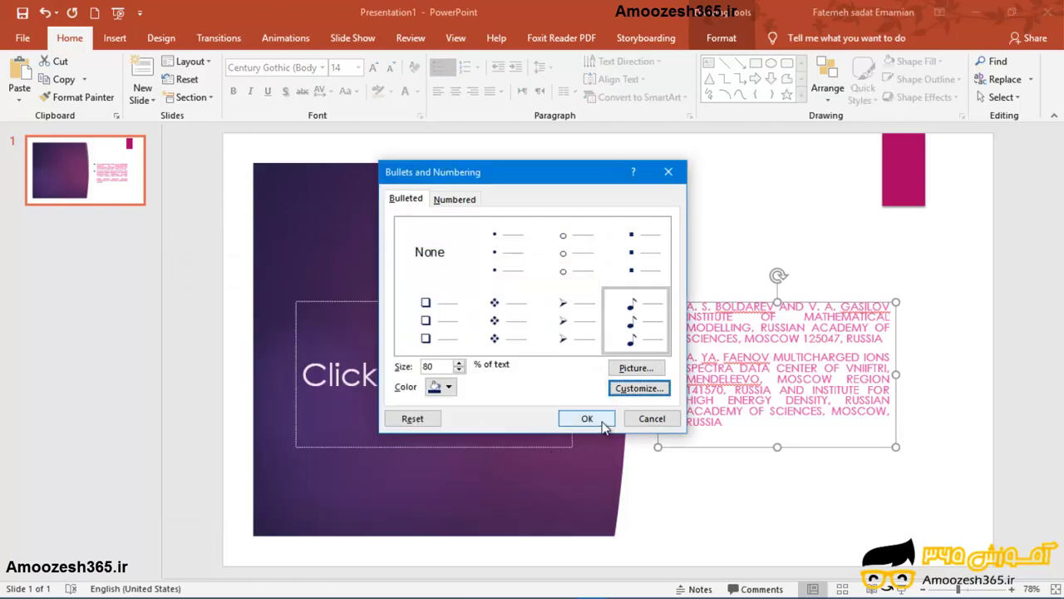
pyautogui.click(587, 418)
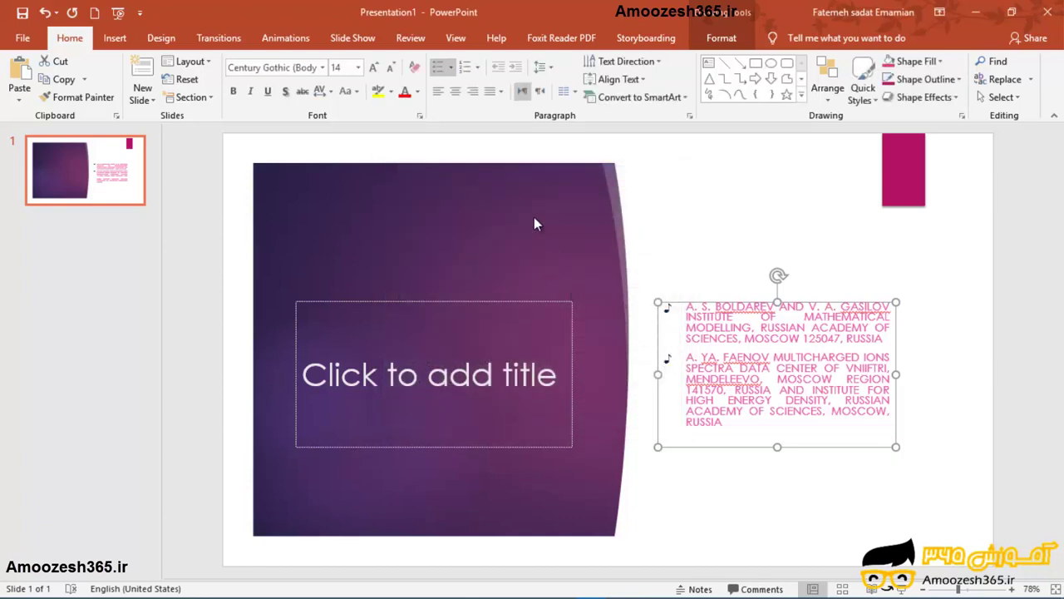
# Open Bullets and Numbering and choose Picture to reach the Insert Pictures dialog
pyautogui.click(454, 73)
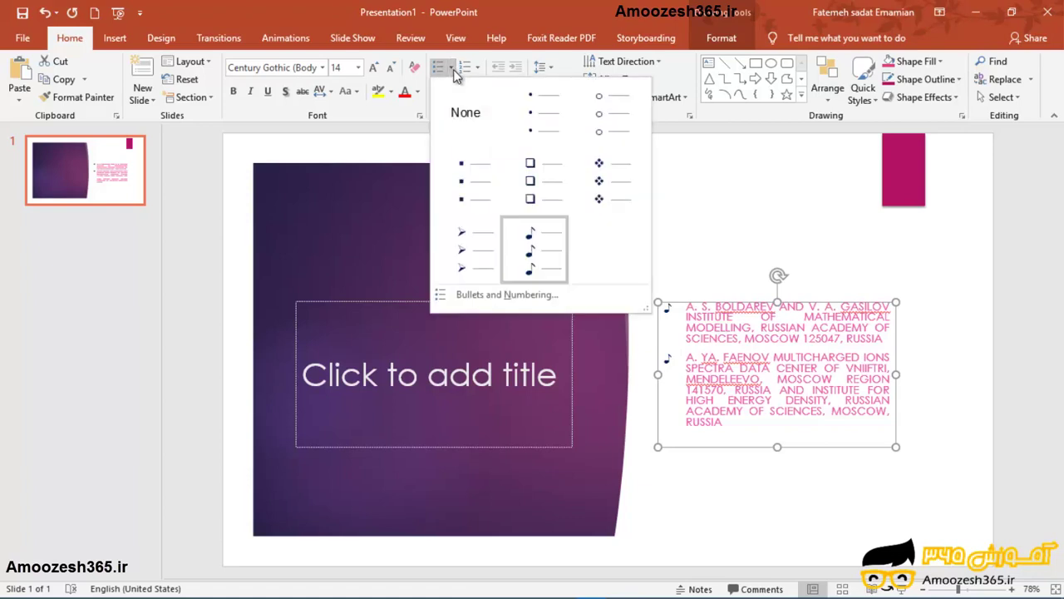
pyautogui.click(481, 296)
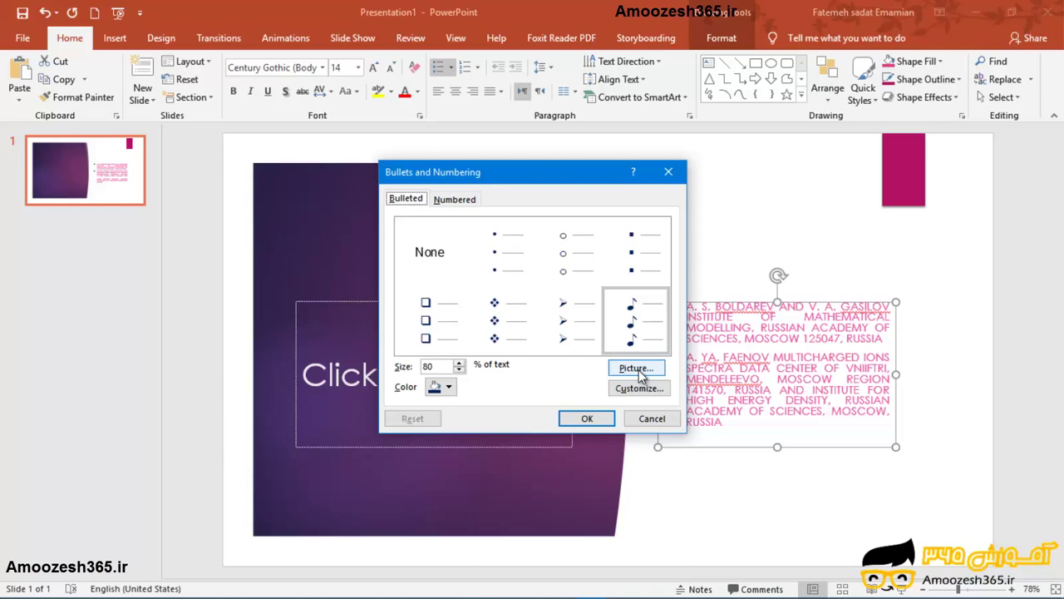
pyautogui.click(638, 369)
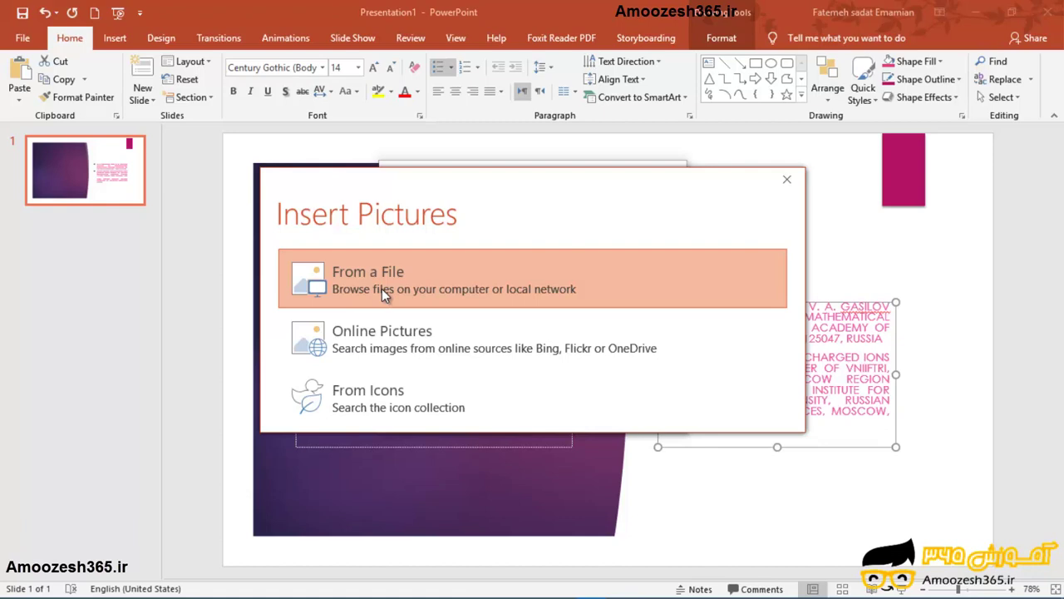
# Insert images.jpg from the galaxy folder as the picture bullet
pyautogui.click(384, 291)
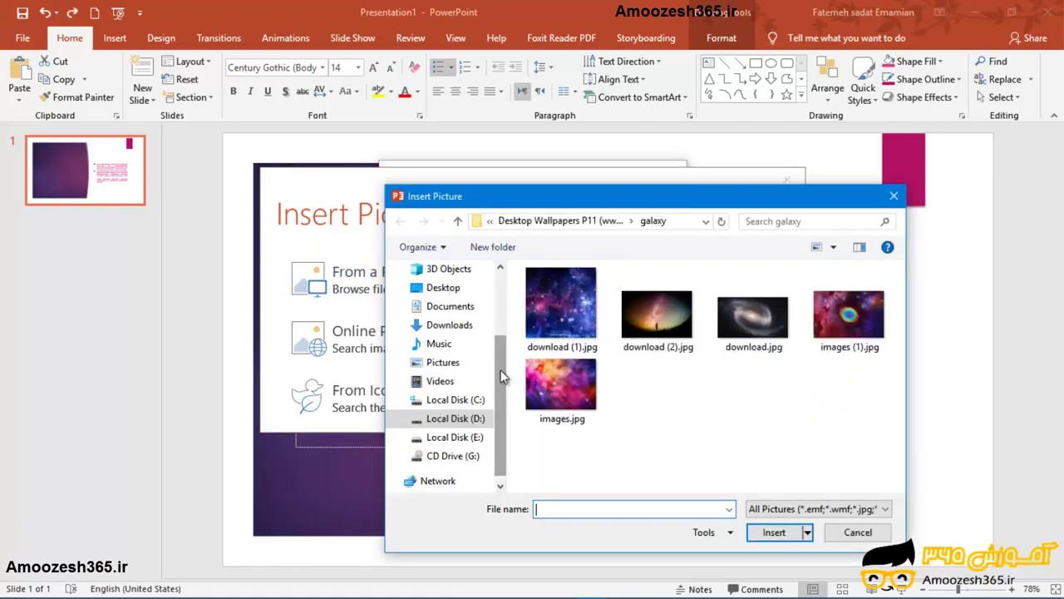
pyautogui.scroll(3, 502, 374)
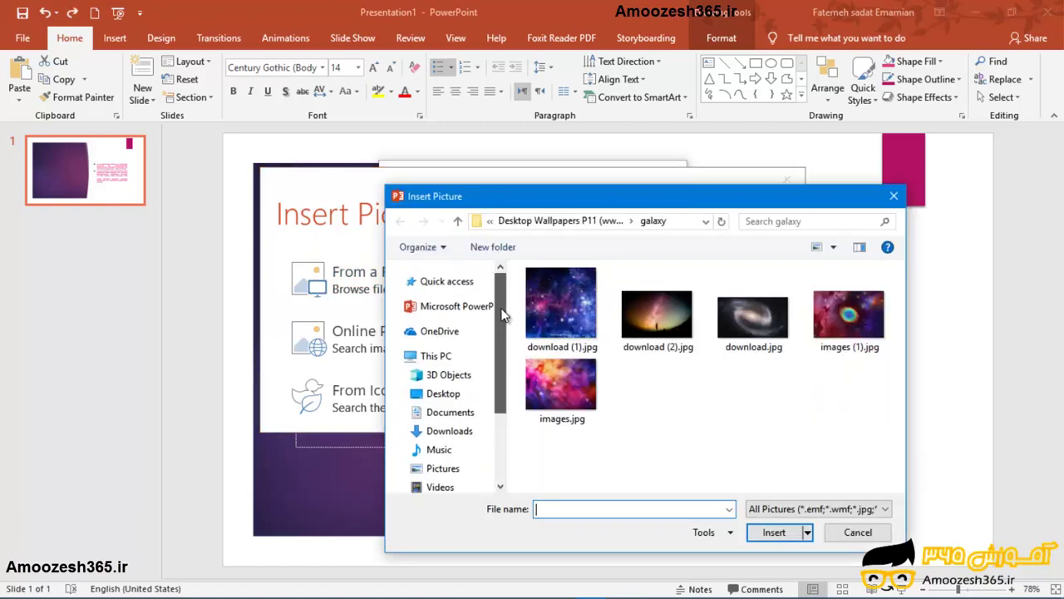
pyautogui.scroll(-2, 502, 366)
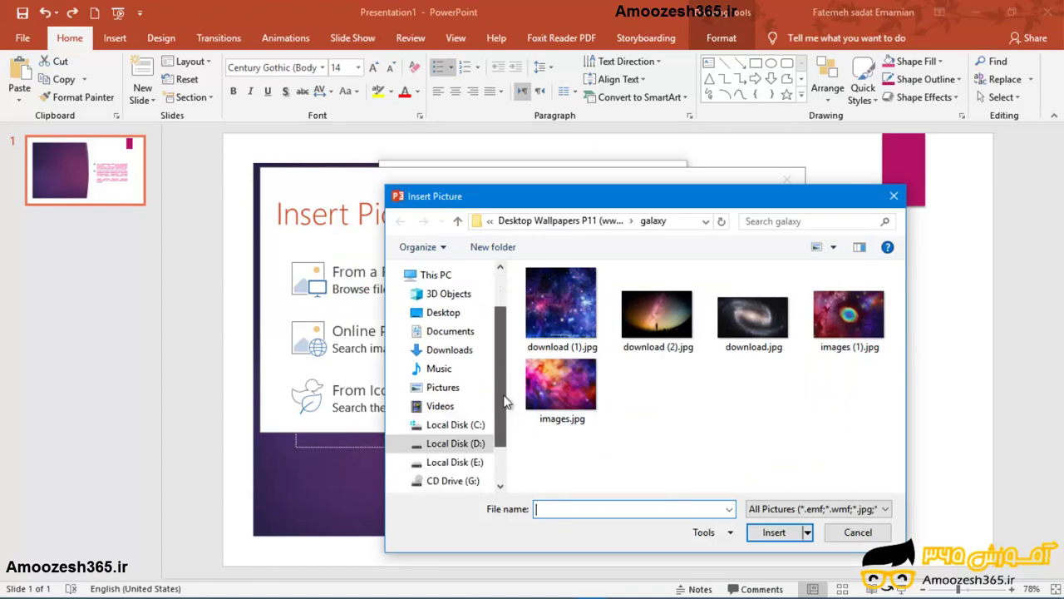
pyautogui.click(571, 397)
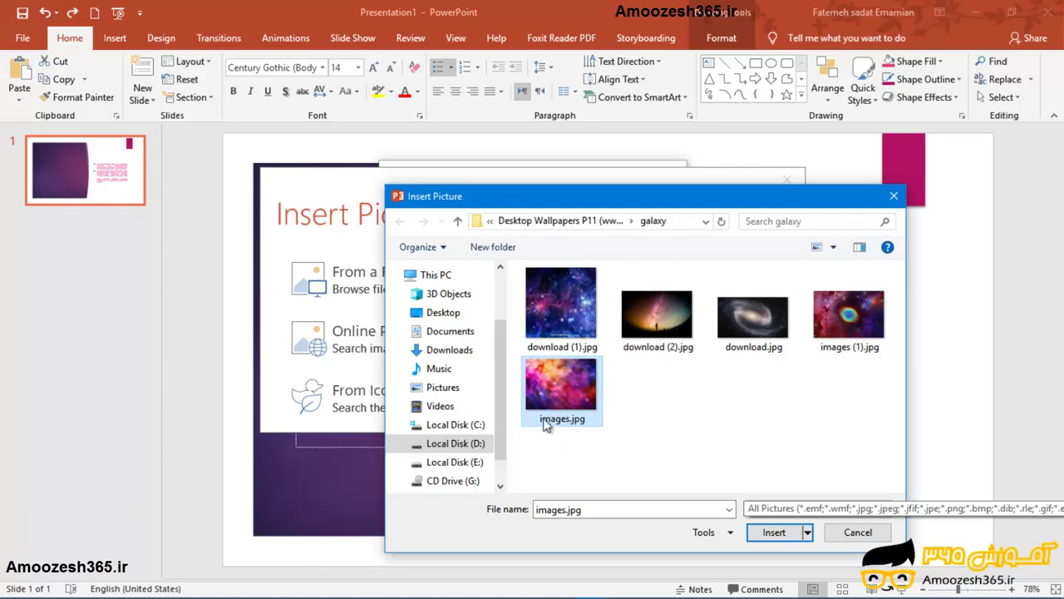
pyautogui.click(658, 513)
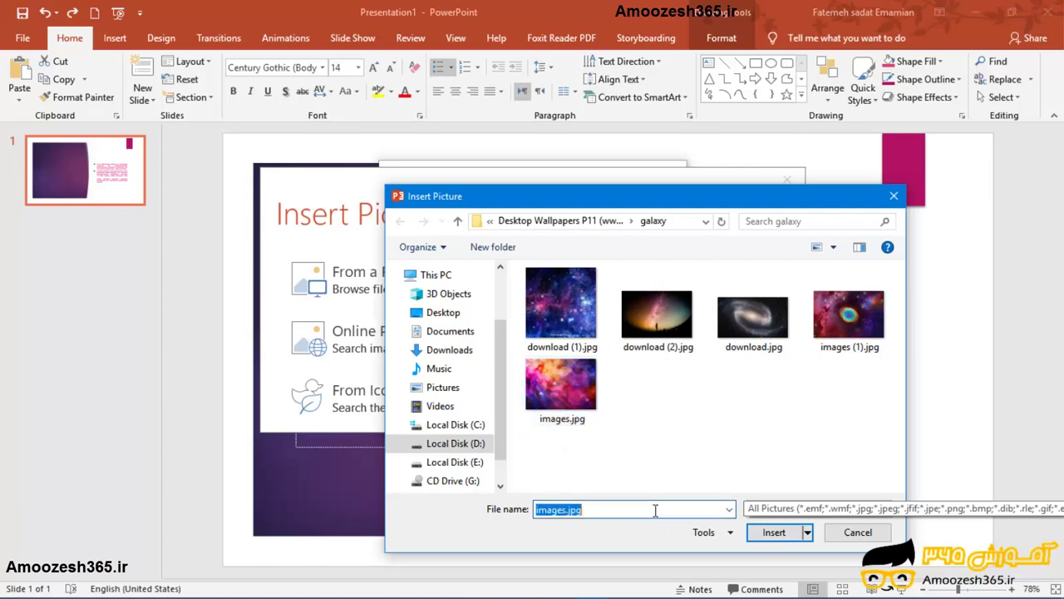
pyautogui.click(886, 510)
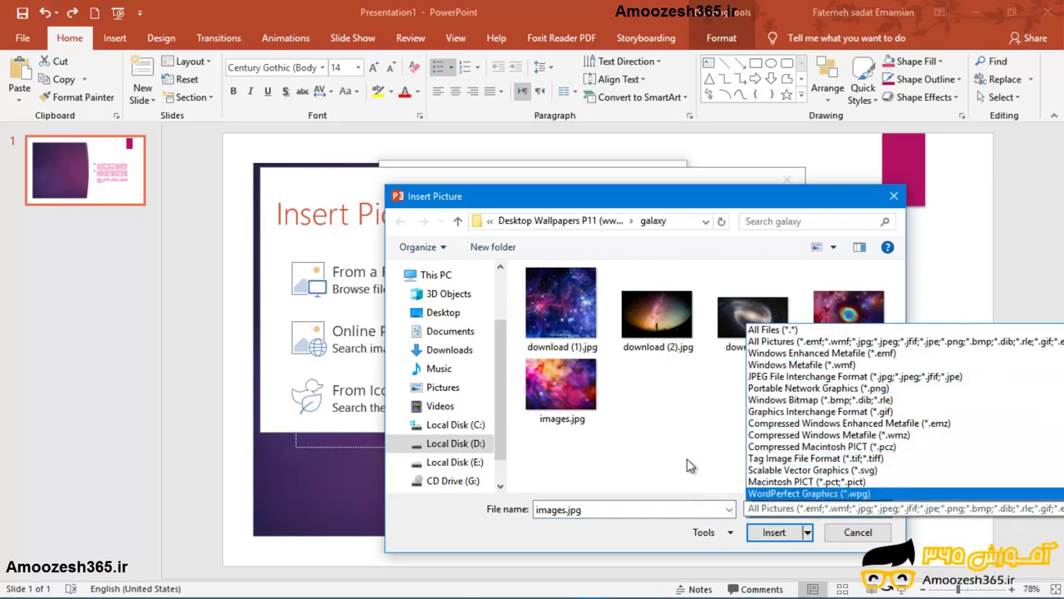
pyautogui.click(649, 476)
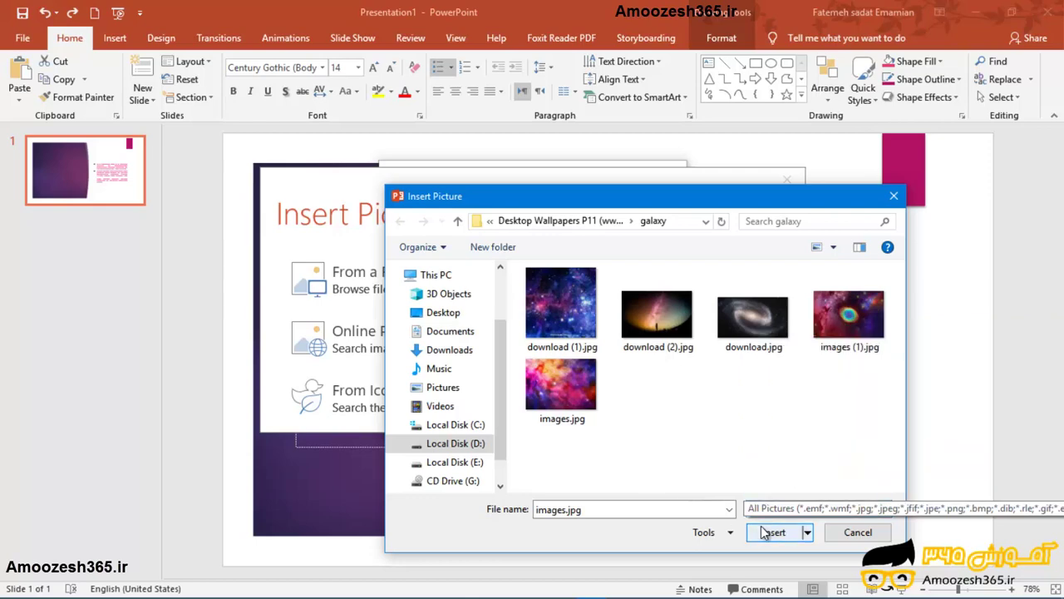
pyautogui.doubleClick(563, 386)
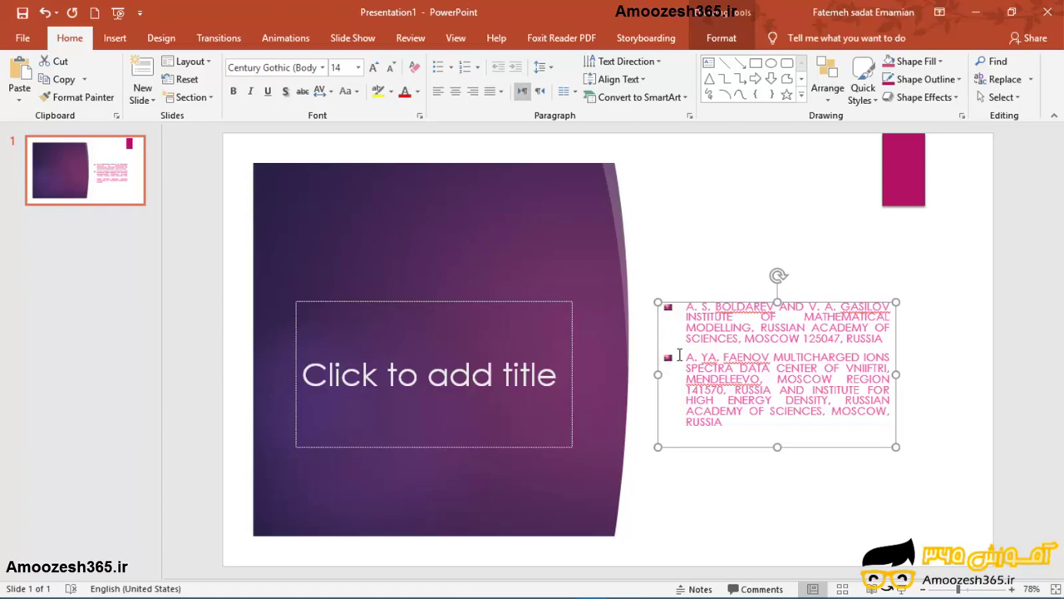
# Go through Bullets and Numbering and Picture to reach the Online Pictures search
pyautogui.click(450, 67)
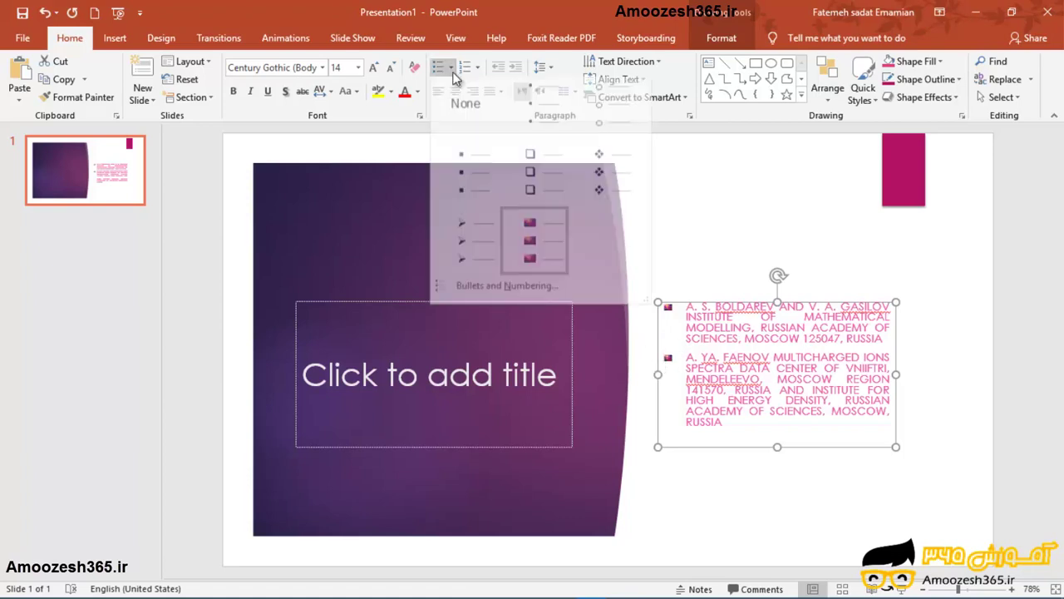
pyautogui.click(517, 296)
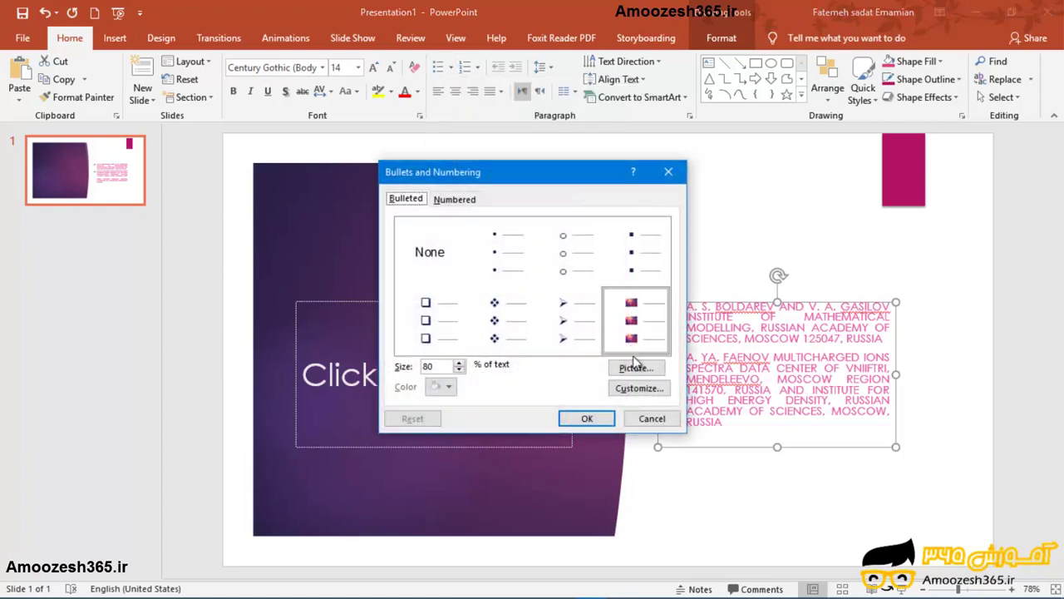
pyautogui.click(639, 366)
pyautogui.click(303, 356)
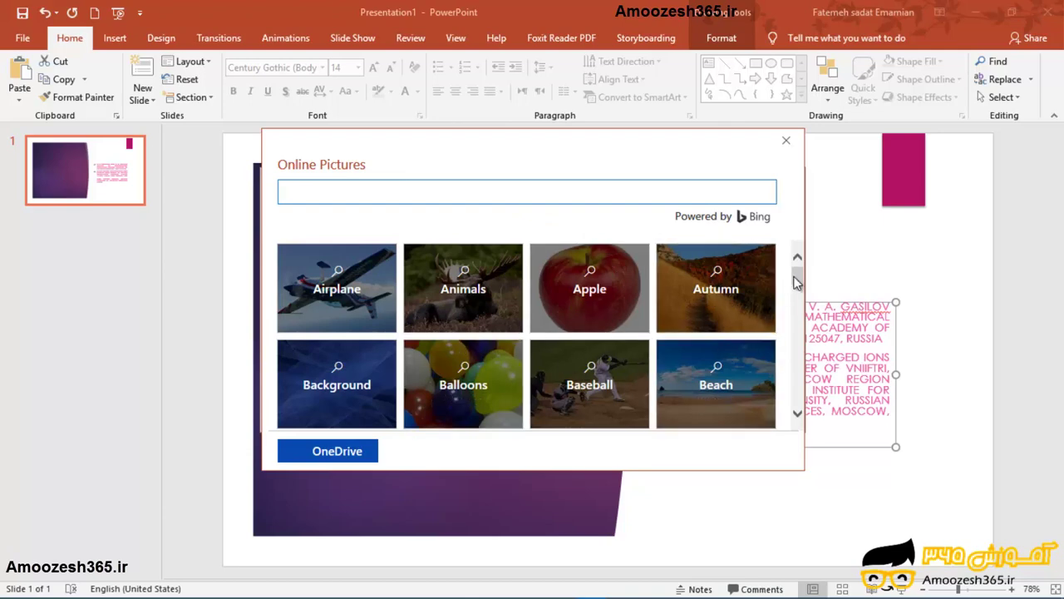
# Try inserting the red balloon from the Balloons category, then dismiss the picture error
pyautogui.moveTo(797, 281)
pyautogui.mouseDown()
pyautogui.moveTo(808, 372)
pyautogui.moveTo(798, 274)
pyautogui.mouseUp()
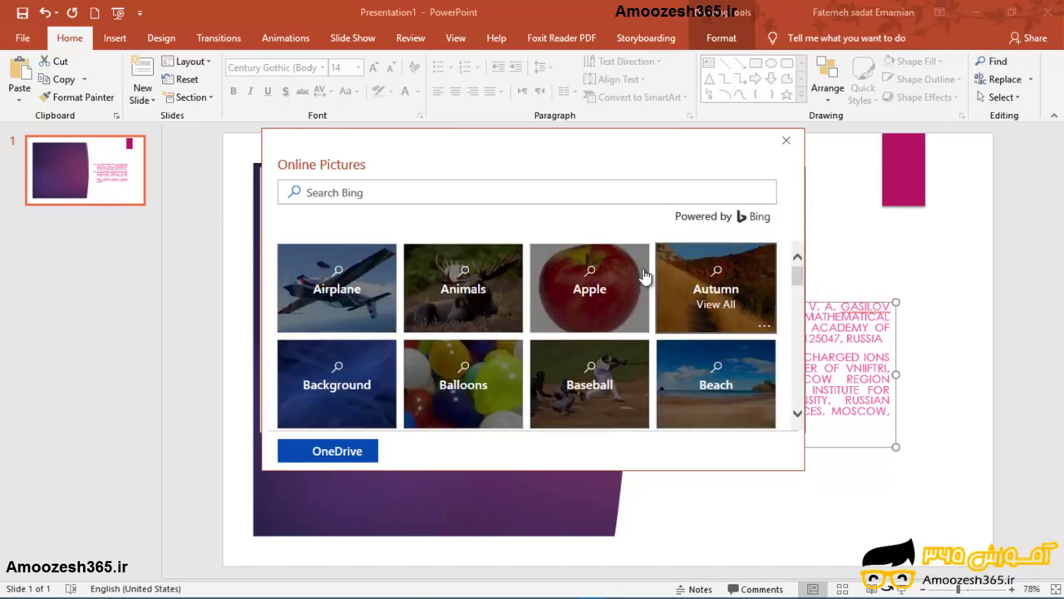
pyautogui.click(459, 384)
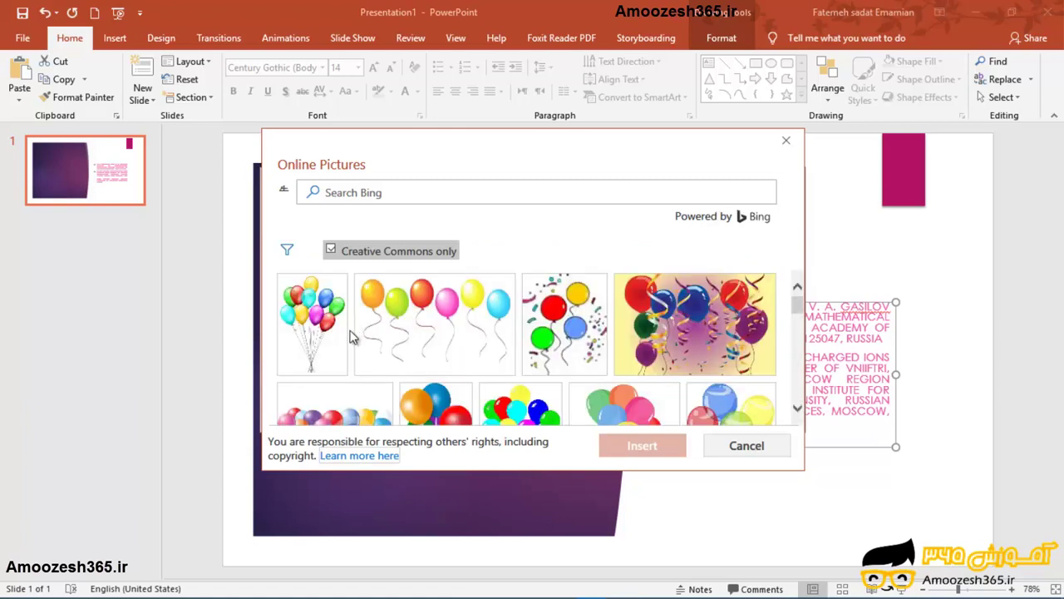
pyautogui.moveTo(796, 308); pyautogui.dragTo(798, 391)
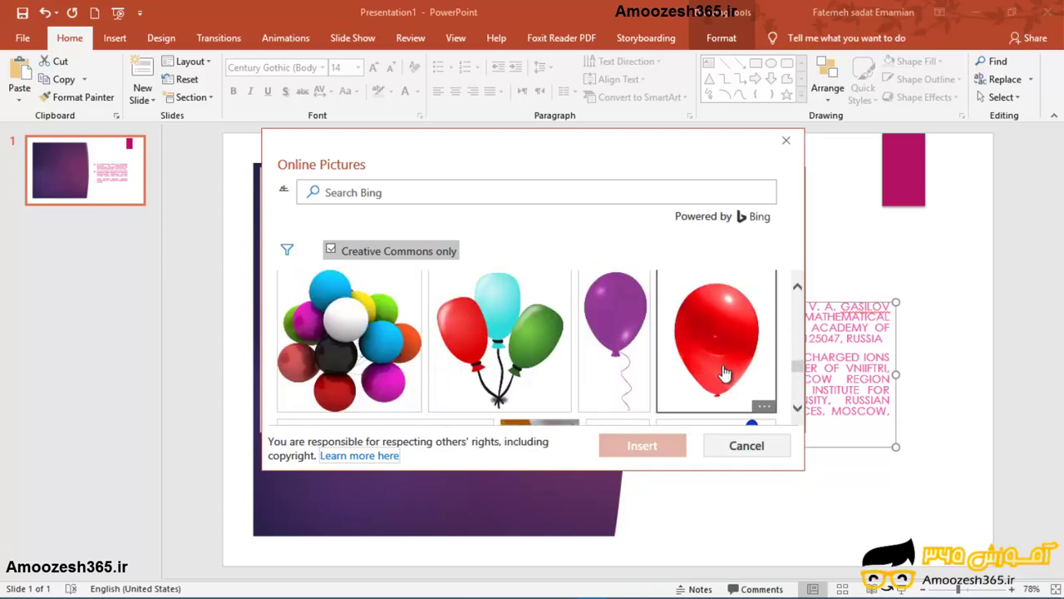
pyautogui.click(723, 373)
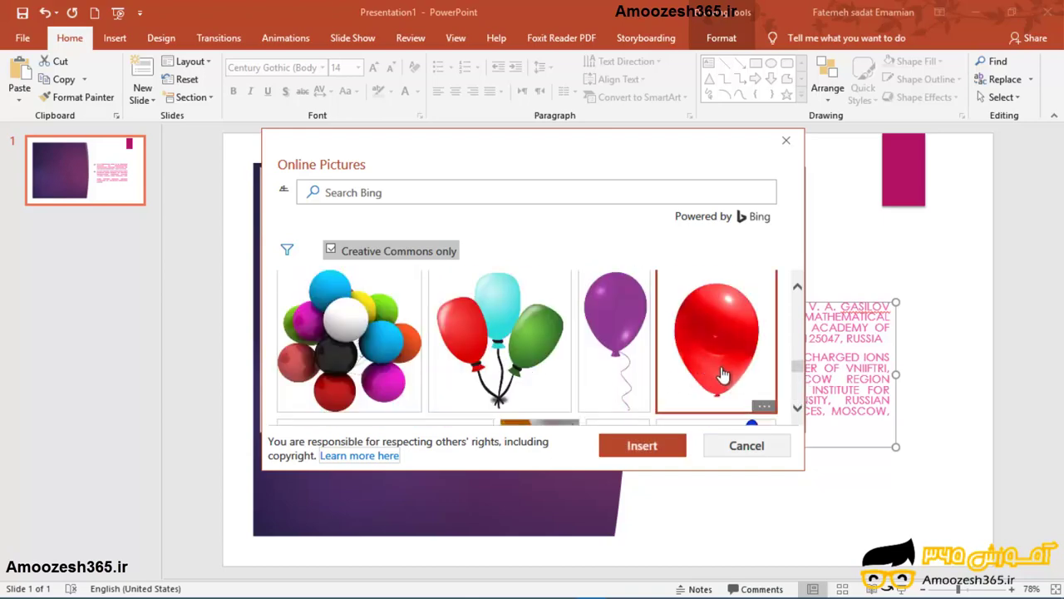
pyautogui.click(658, 446)
pyautogui.click(543, 357)
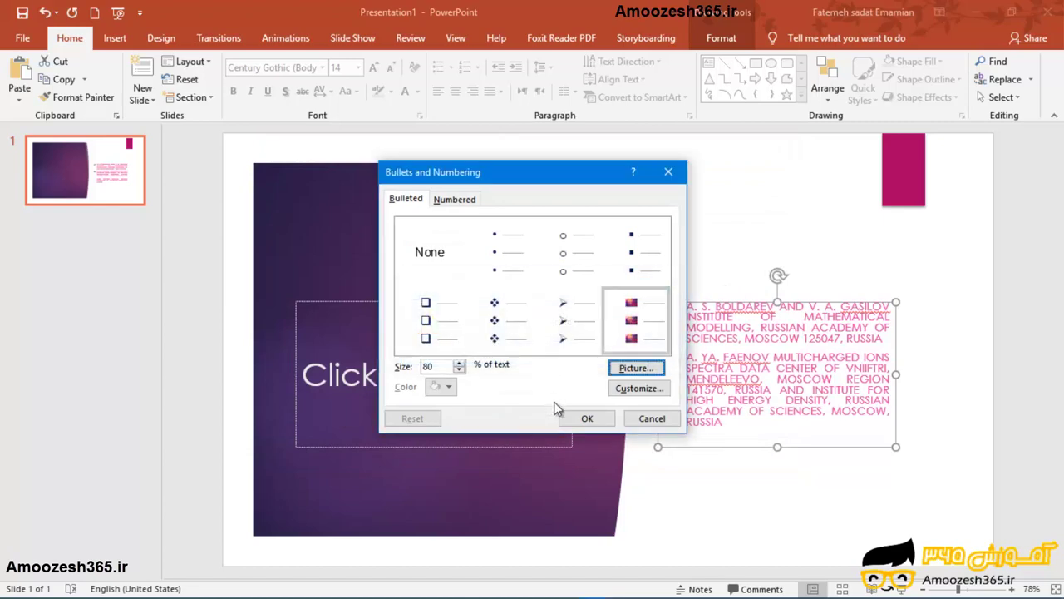
# Pick the red balloon from the Balloons category again and apply it as the bullet
pyautogui.click(625, 369)
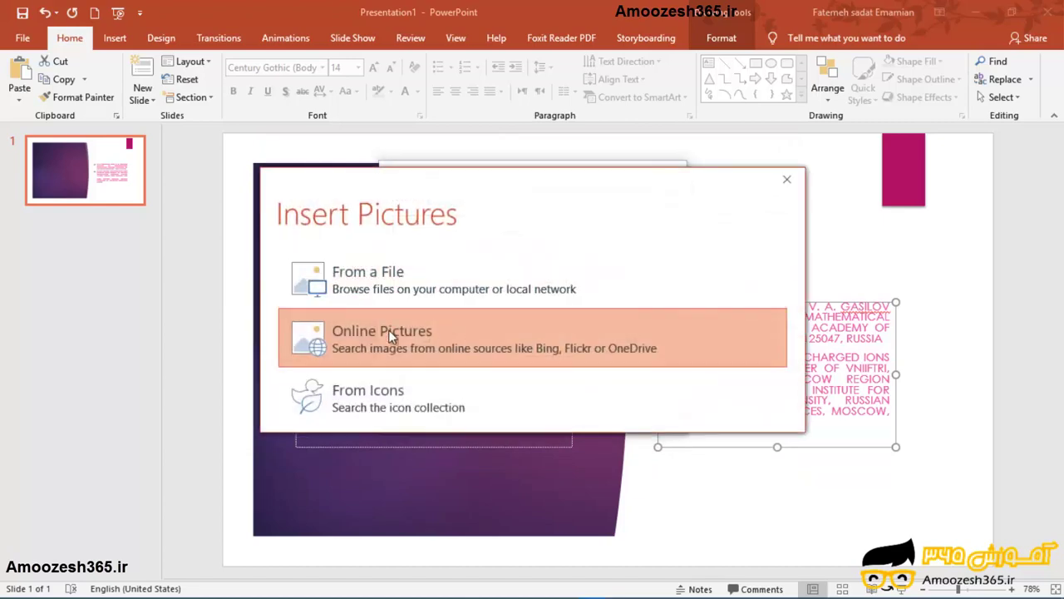
pyautogui.click(391, 335)
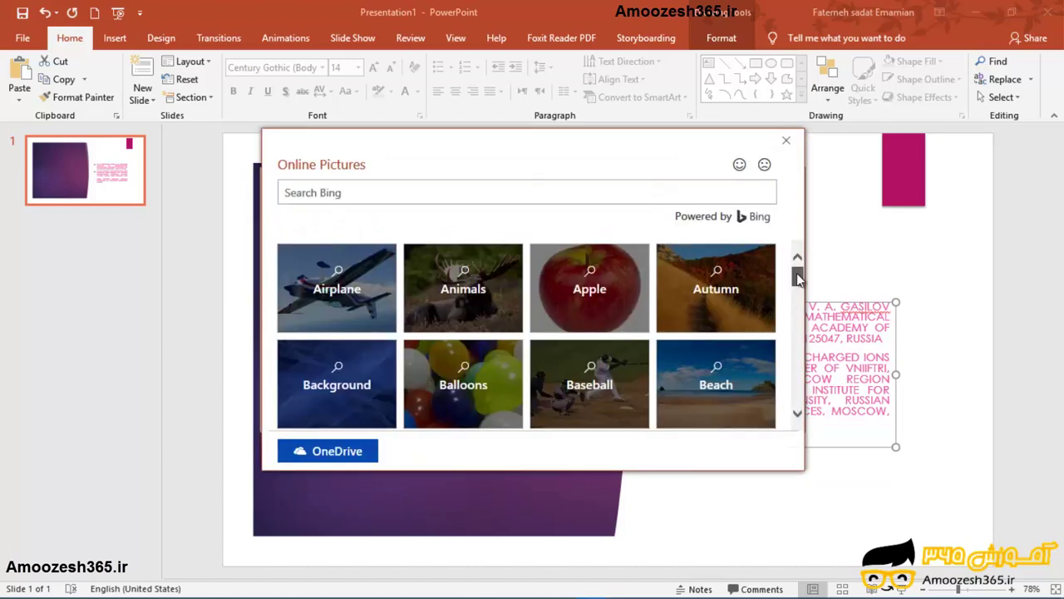
pyautogui.click(490, 379)
pyautogui.click(715, 340)
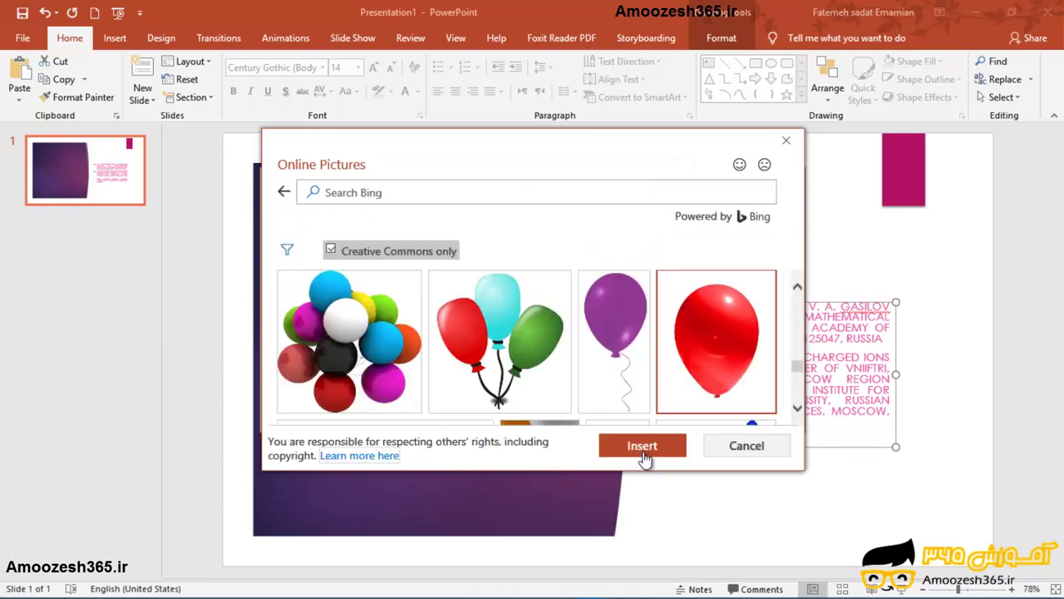
pyautogui.click(642, 451)
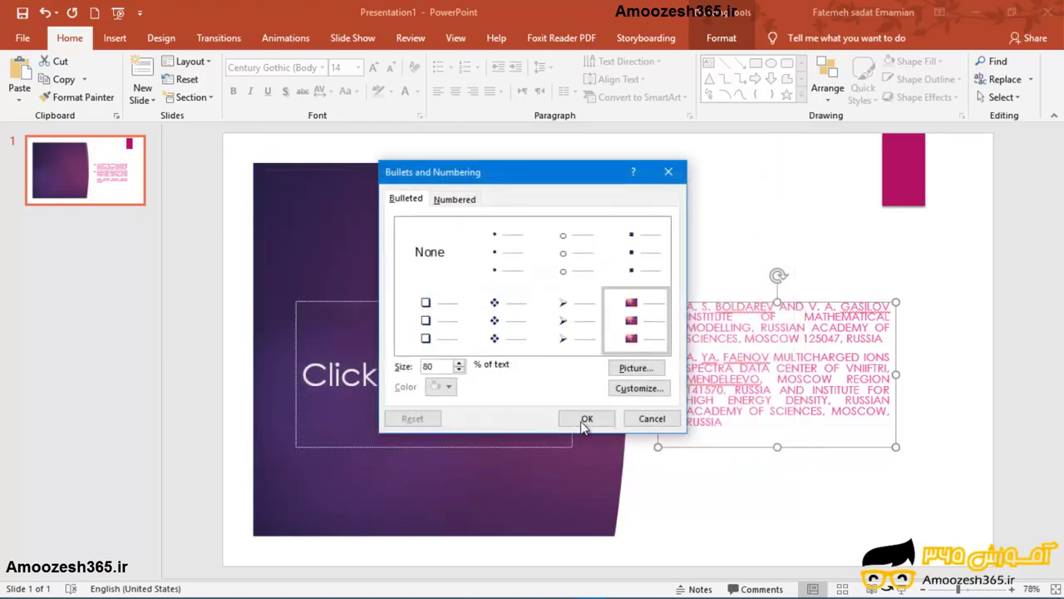
pyautogui.click(584, 420)
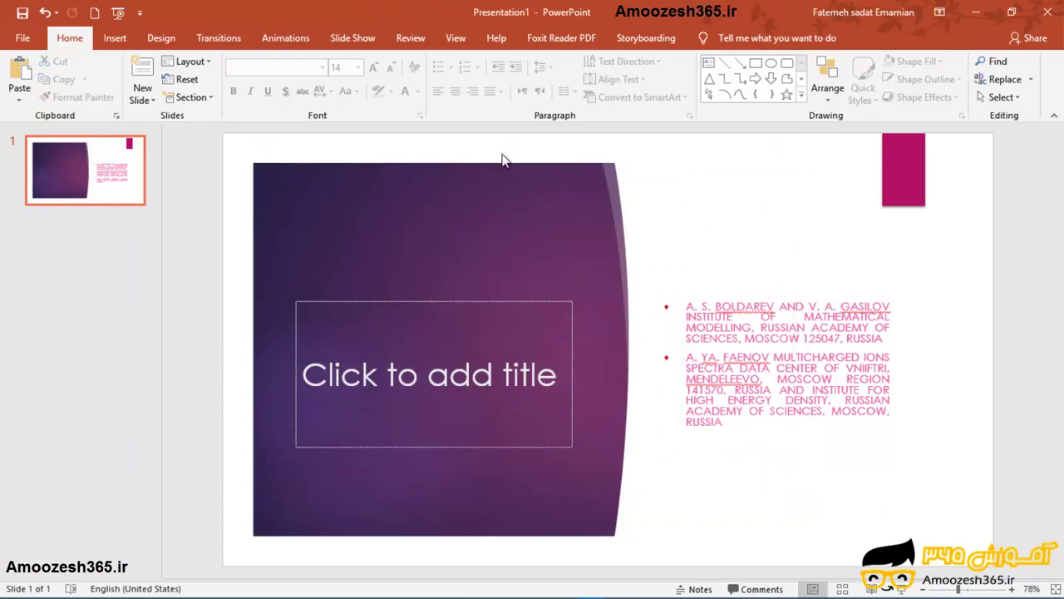
# Set the second paragraph's bullet to the soccer-ball icon from the Sports icons
pyautogui.click(704, 369)
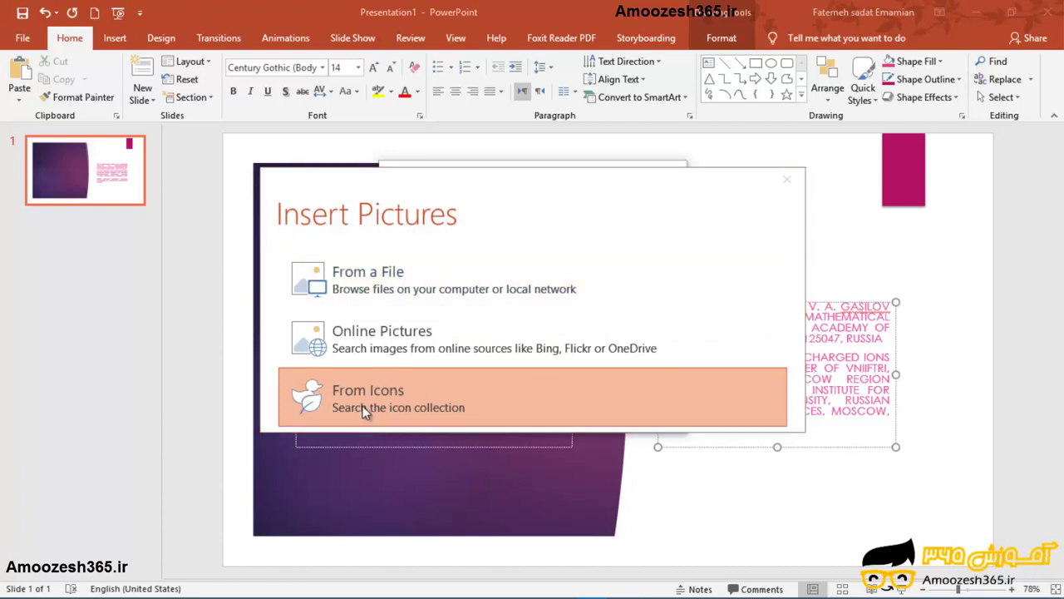
pyautogui.click(363, 412)
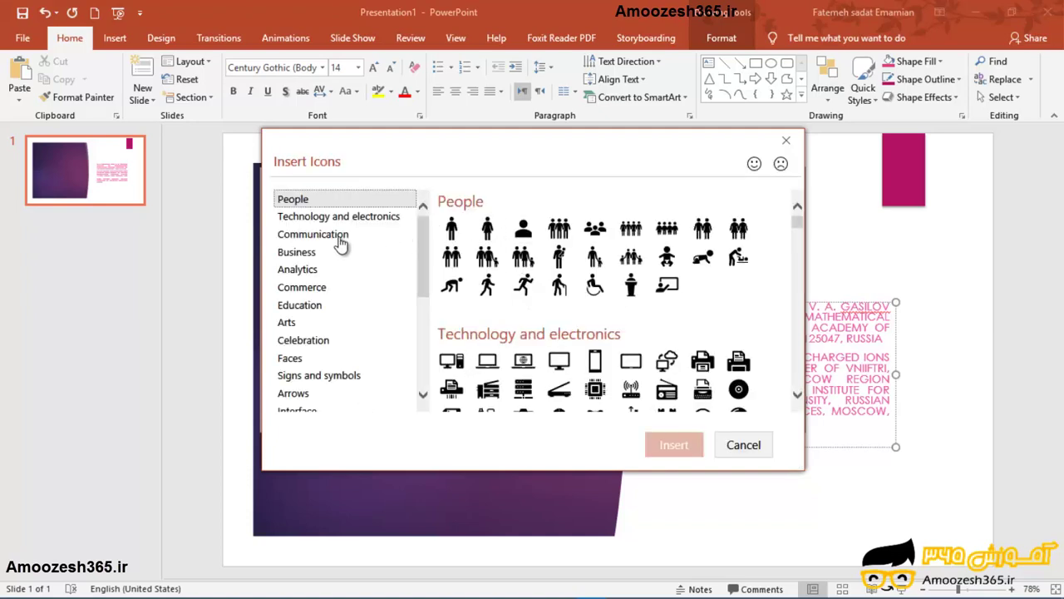
pyautogui.scroll(-5, 427, 269)
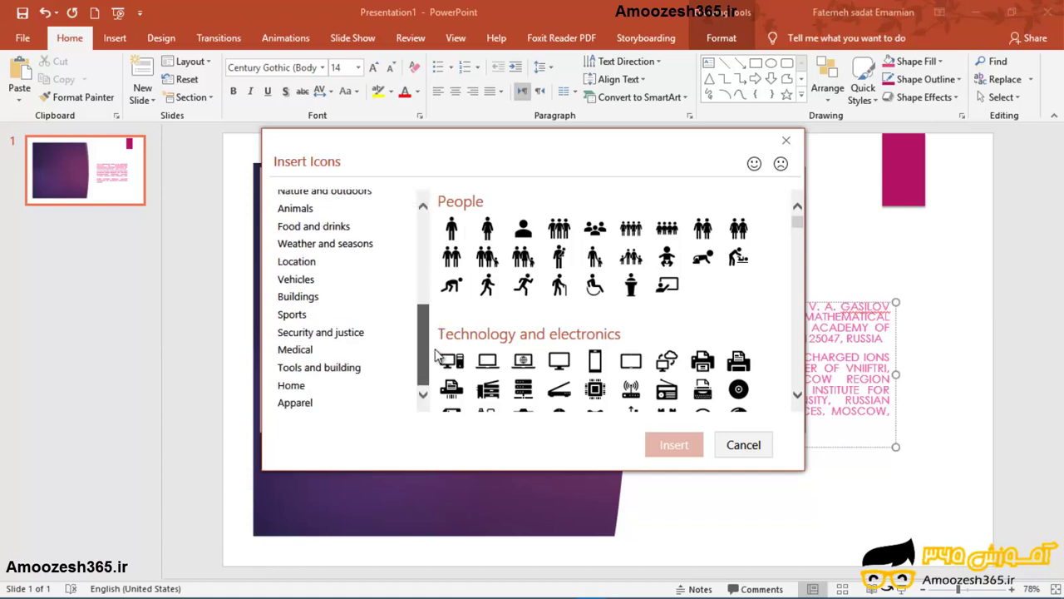
pyautogui.click(292, 315)
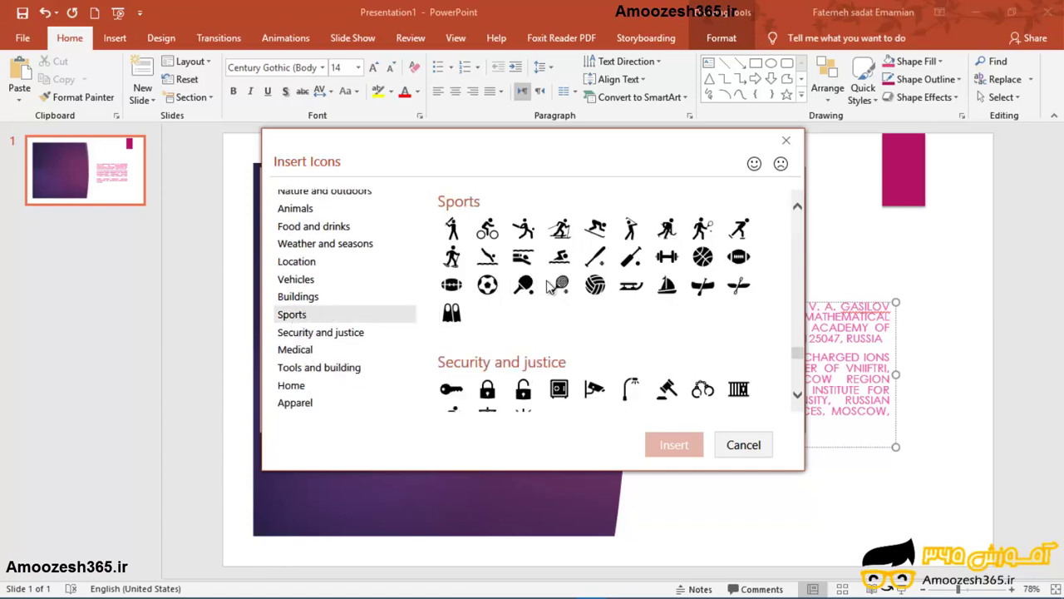
pyautogui.click(487, 292)
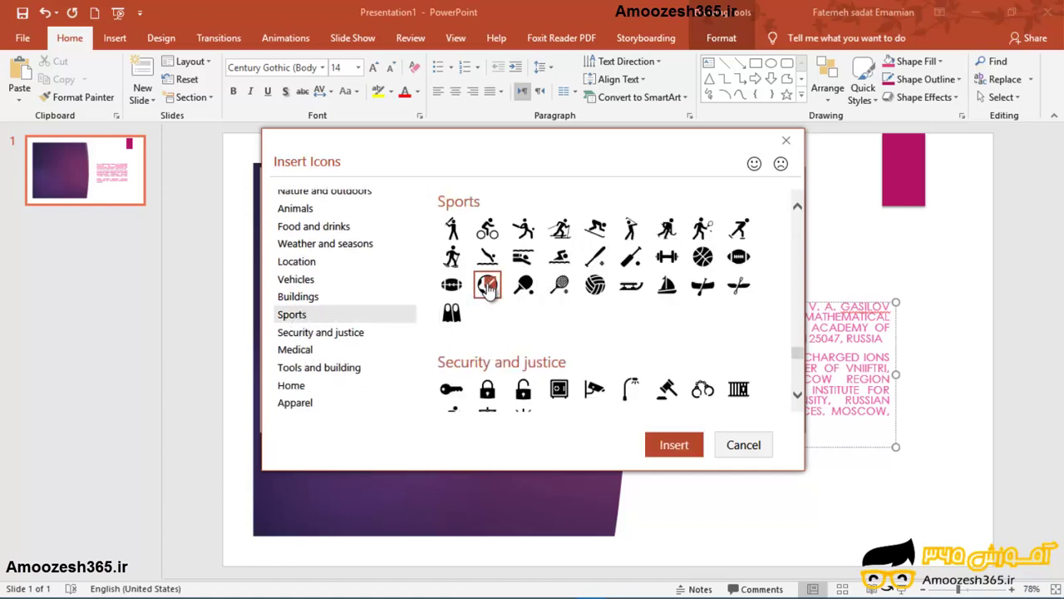
pyautogui.click(670, 449)
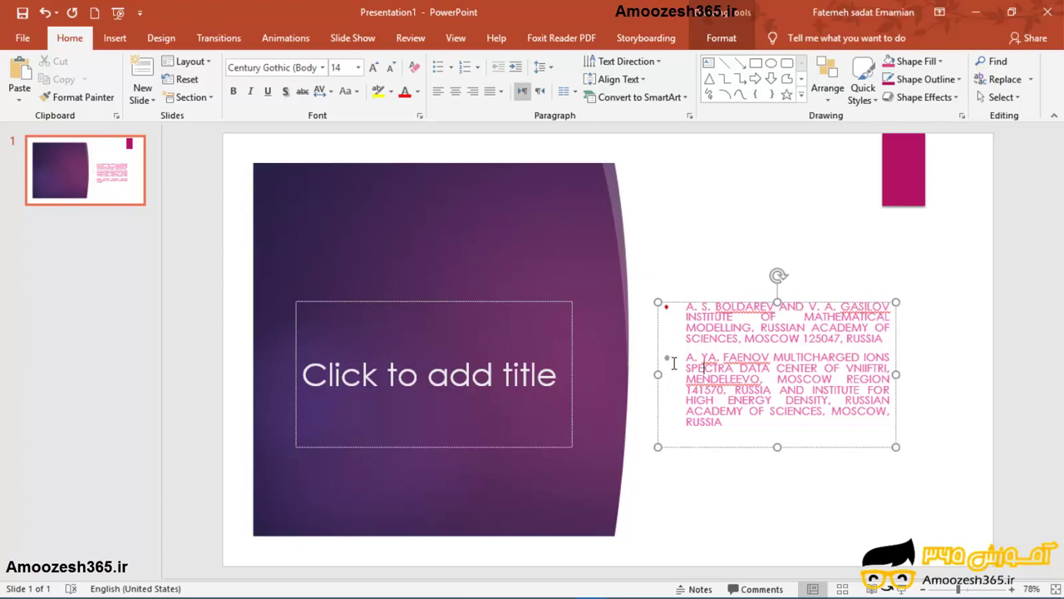
# Select the whole text box and set a People person-figure icon as both paragraphs' bullet
pyautogui.click(681, 302)
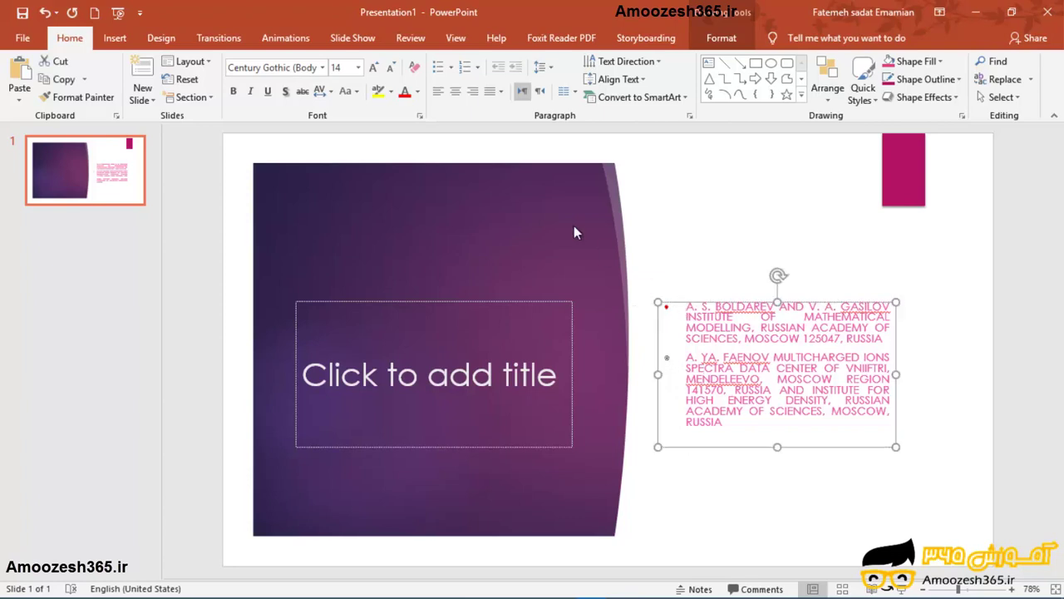
pyautogui.click(450, 67)
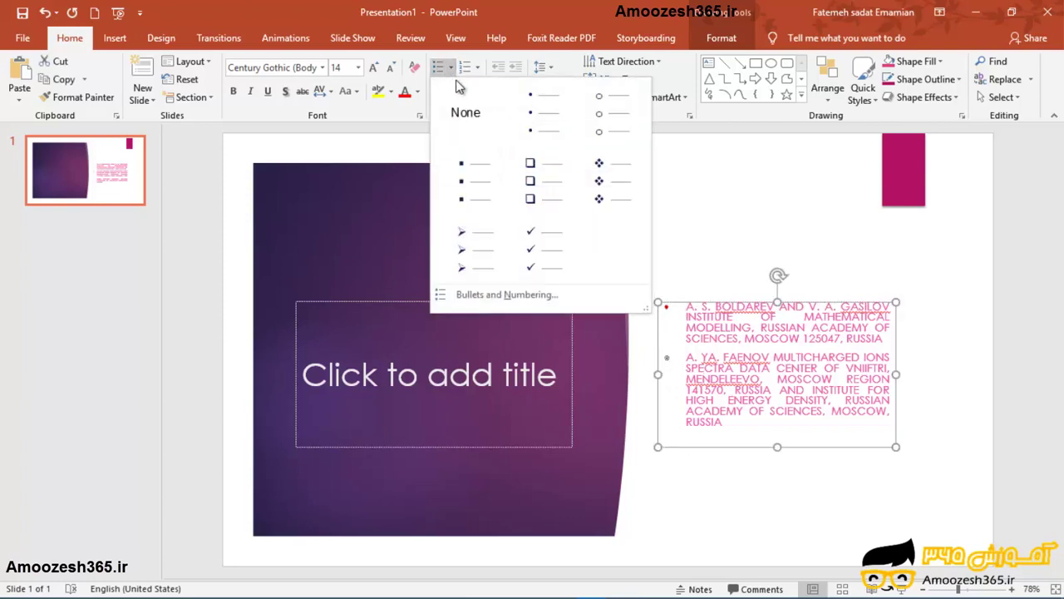
pyautogui.click(505, 295)
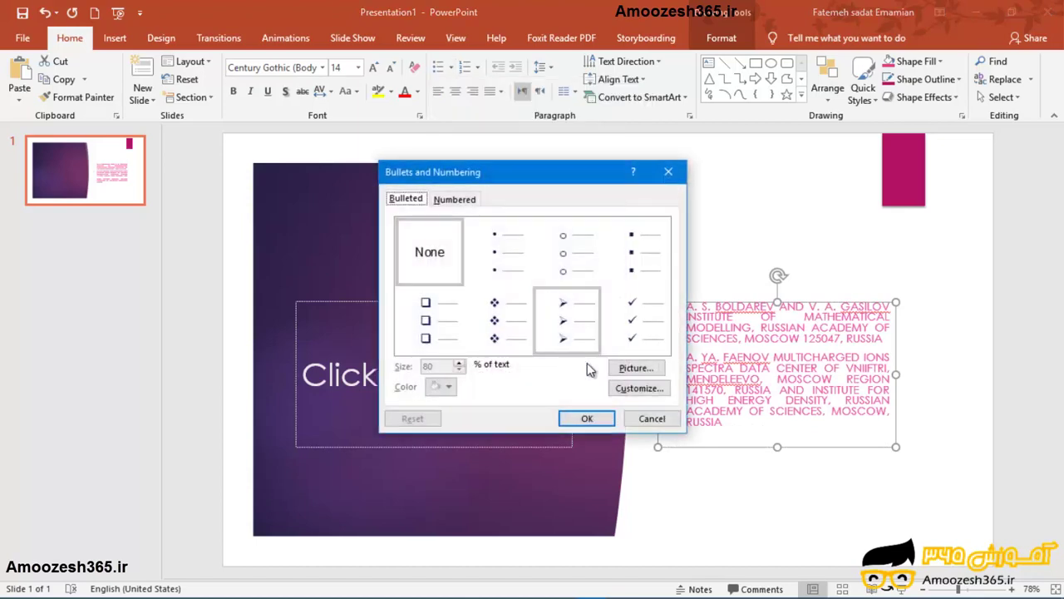
pyautogui.click(634, 368)
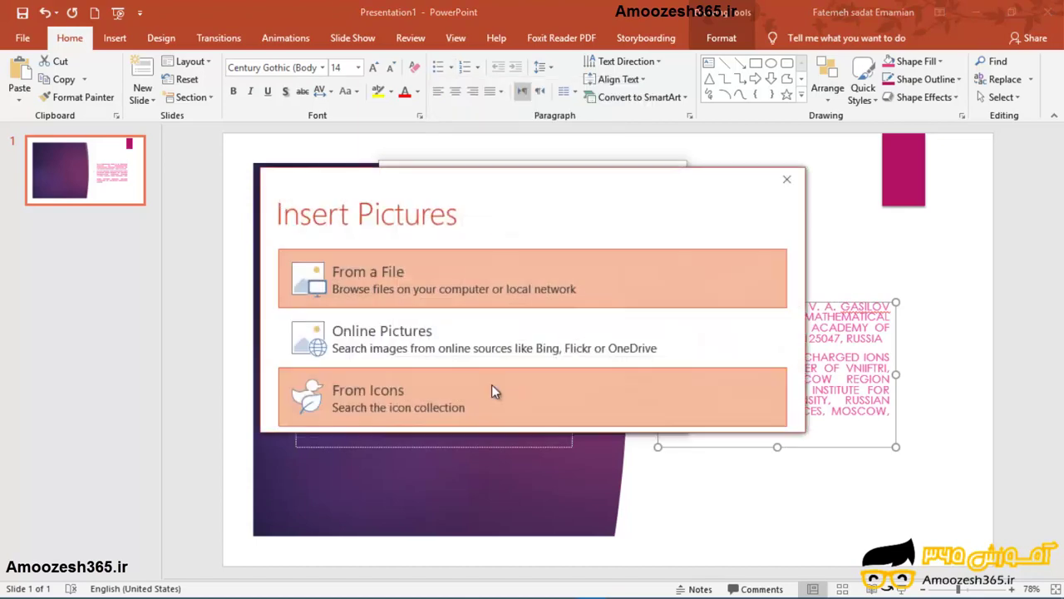
pyautogui.click(453, 409)
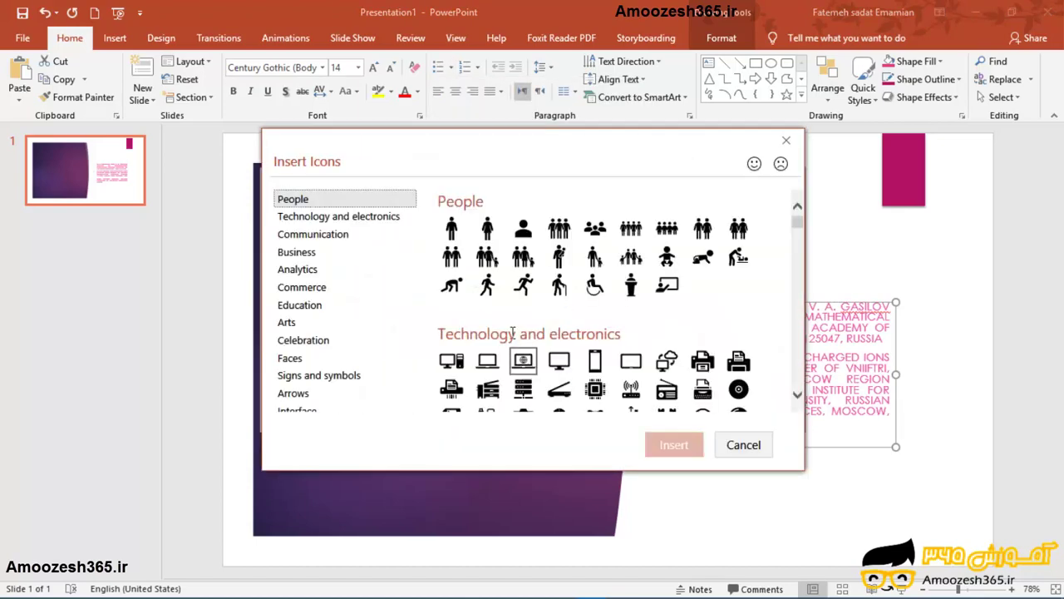
pyautogui.click(487, 285)
pyautogui.click(674, 449)
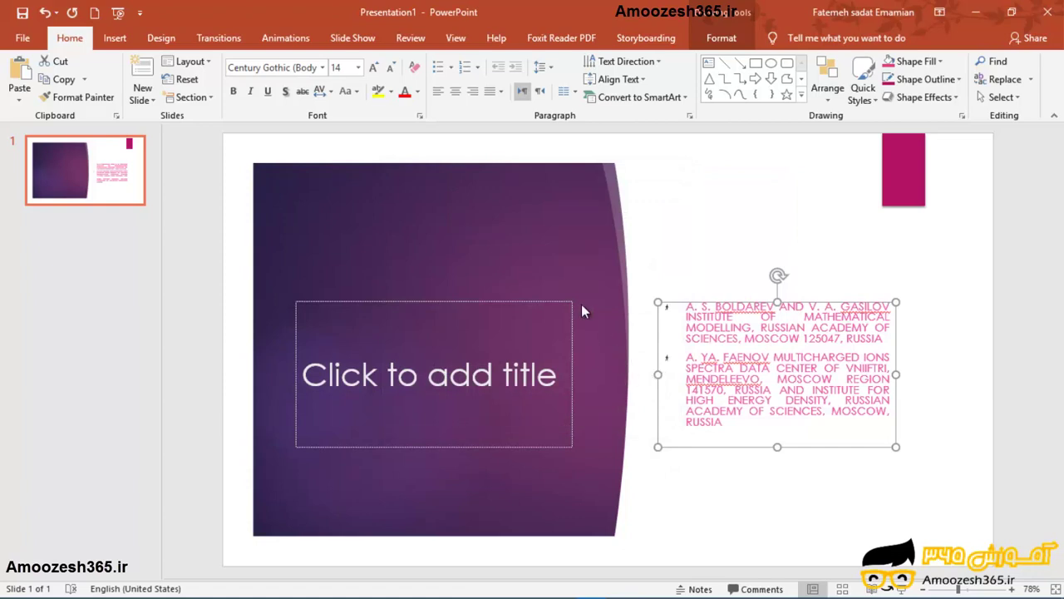
# Resize the person-figure bullets from 80% to 100% of text size
pyautogui.click(451, 67)
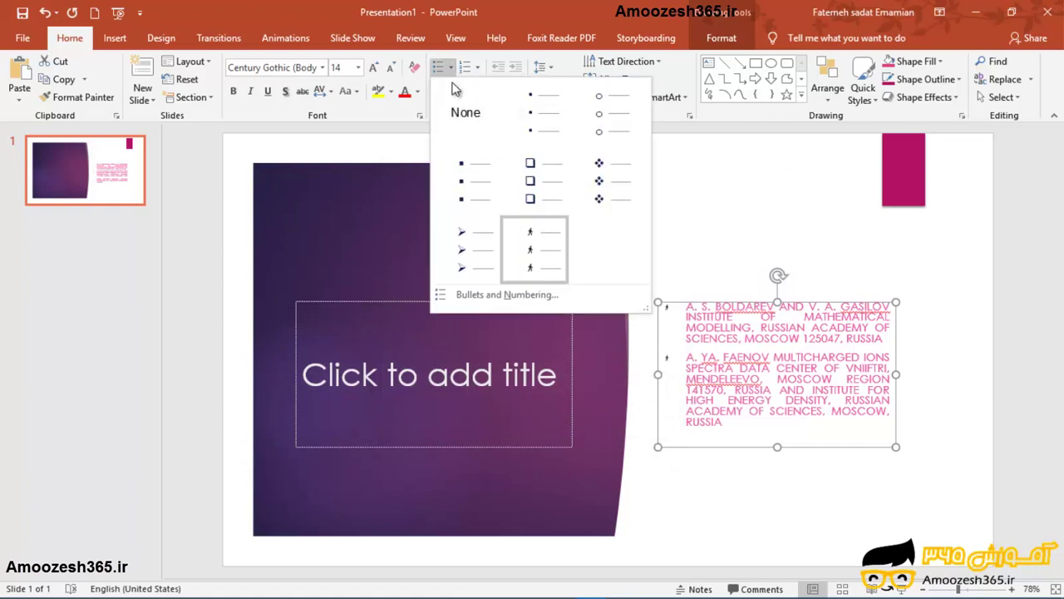
pyautogui.click(489, 300)
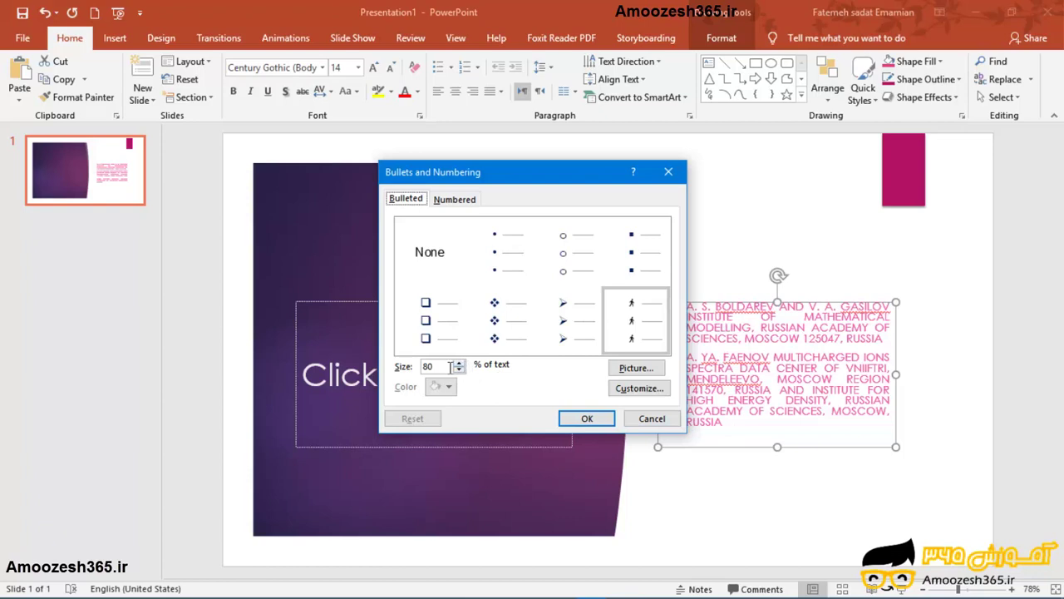
pyautogui.moveTo(449, 367); pyautogui.dragTo(396, 359)
pyautogui.click(587, 419)
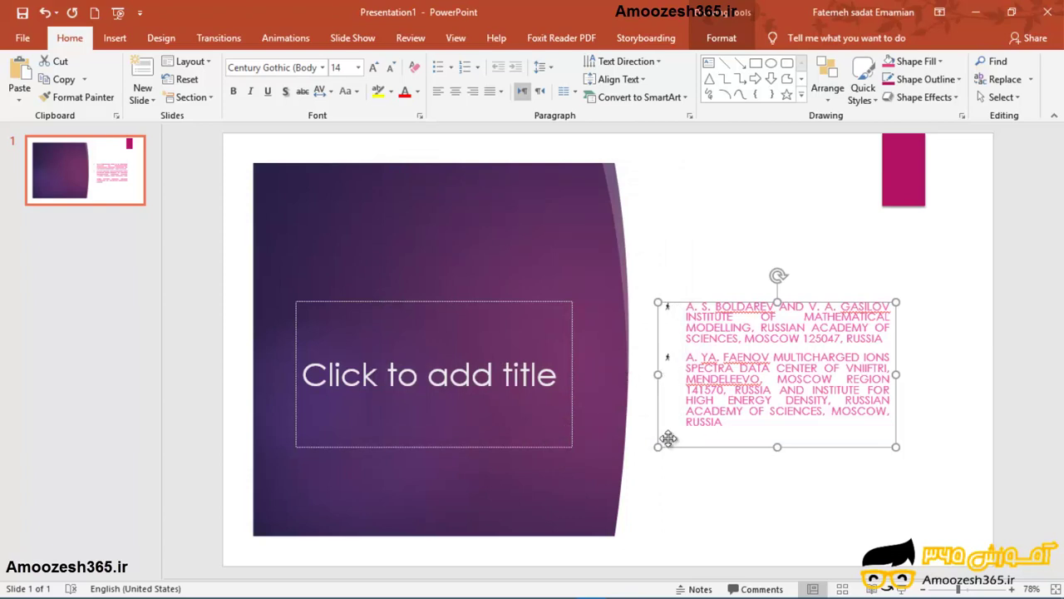
# Widen and heighten the affiliation text box, then position it up and right beside the title
pyautogui.moveTo(658, 446)
pyautogui.mouseDown()
pyautogui.moveTo(601, 478)
pyautogui.moveTo(532, 494)
pyautogui.mouseUp()
pyautogui.moveTo(701, 306); pyautogui.dragTo(836, 267)
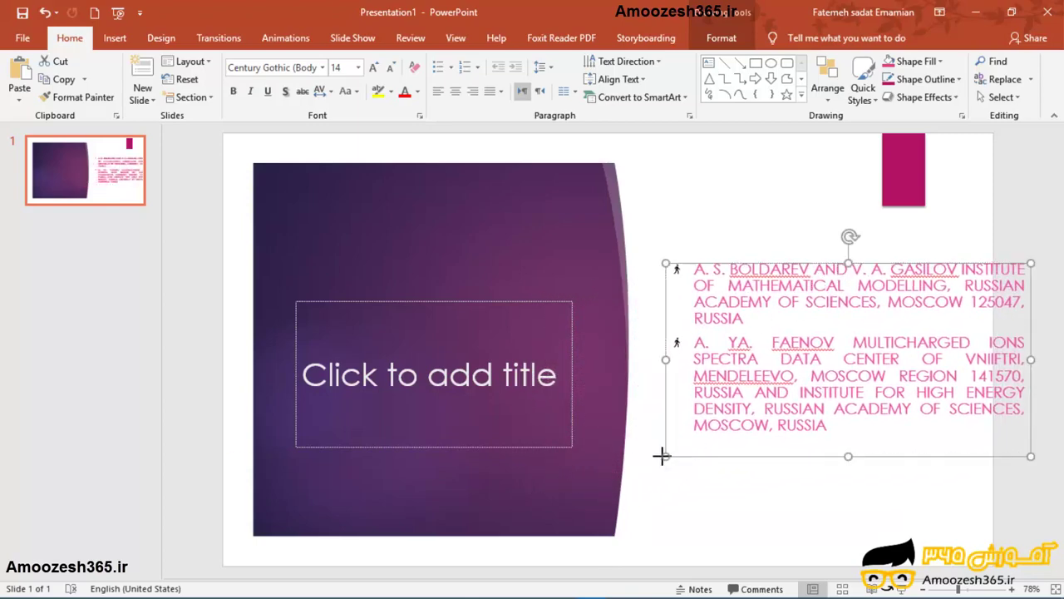
pyautogui.moveTo(666, 457); pyautogui.dragTo(611, 517)
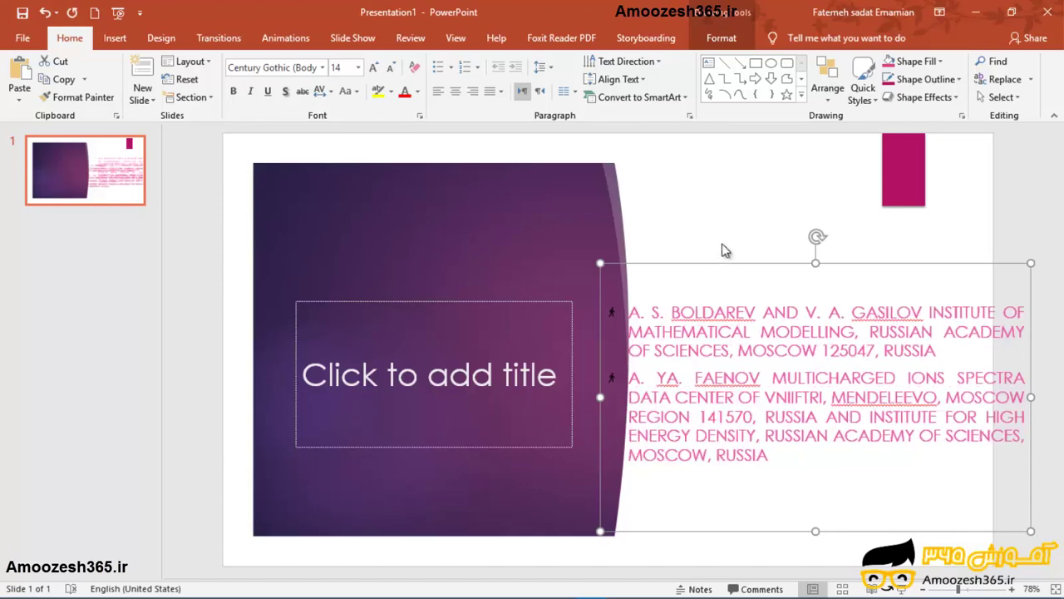
pyautogui.moveTo(717, 264); pyautogui.dragTo(810, 240)
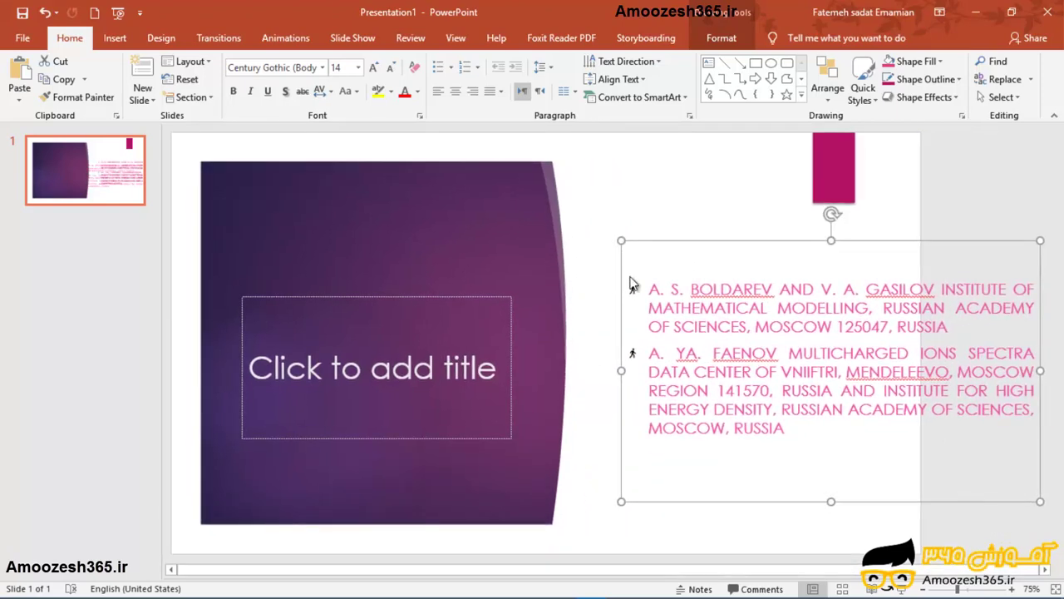